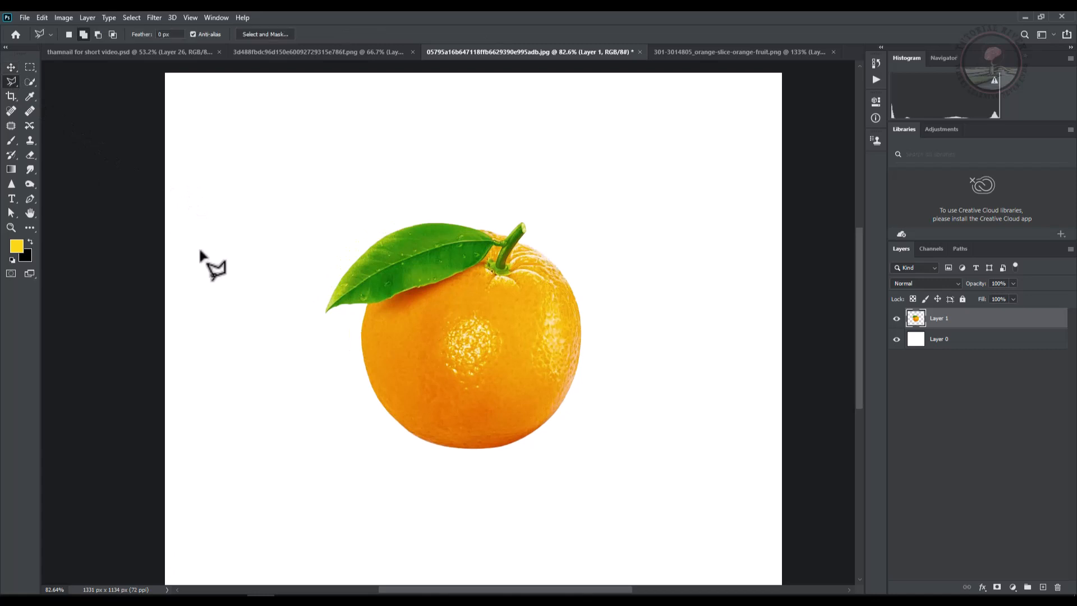
Step: Outline the upper half of the orange with the Polygonal Lasso and copy it to a new layer
left_click(241, 350)
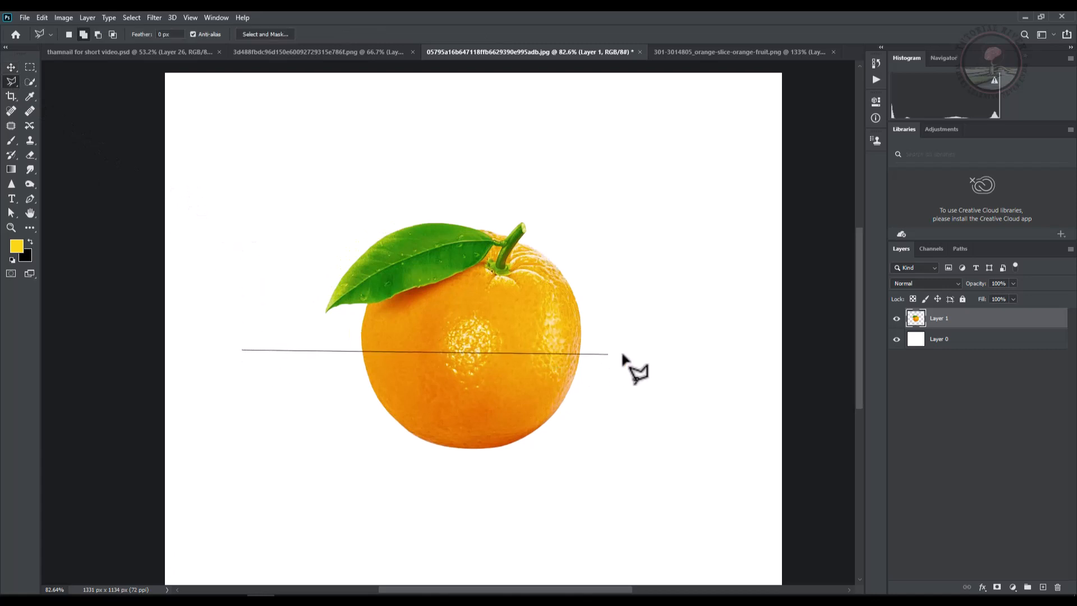
left_click(634, 107)
left_click(224, 178)
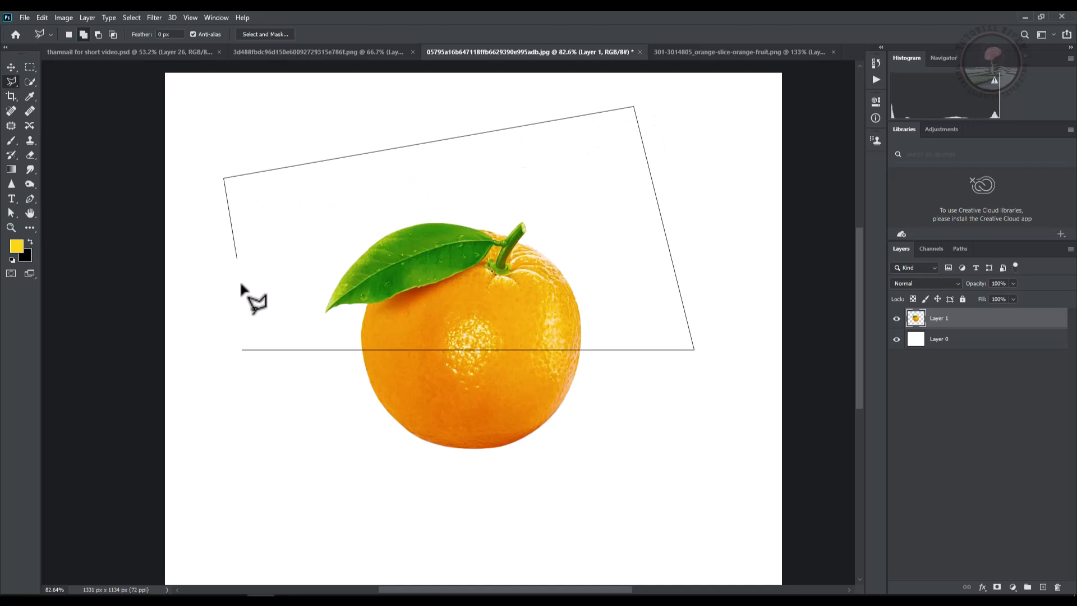
left_click(243, 348)
key("ctrl+j")
Step: Move the copied upper half up about 228 px and rotate it about 4.1° clockwise
key("ctrl+t")
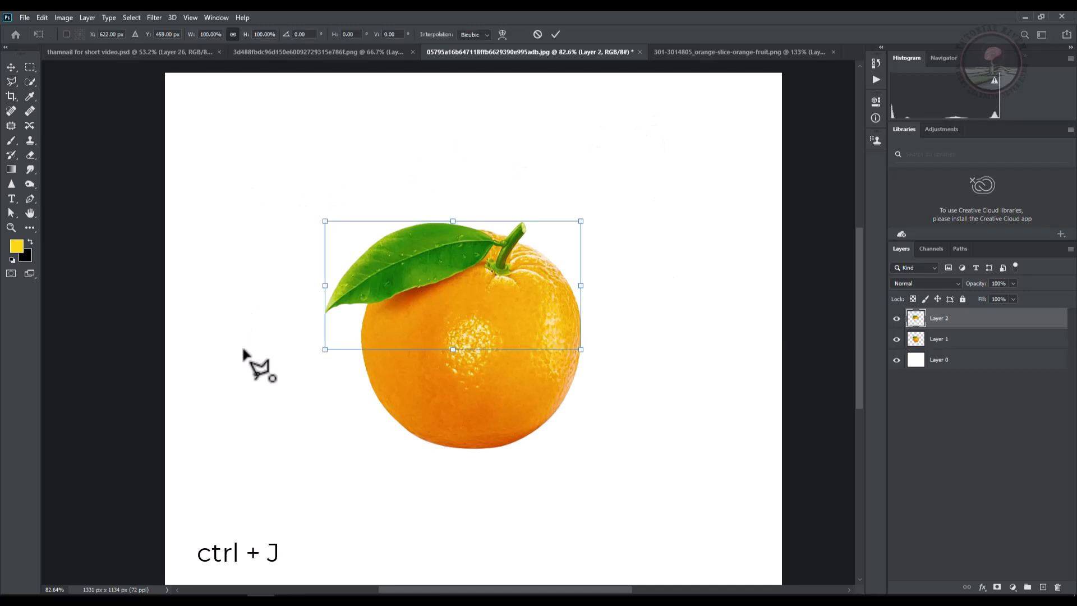
left_click_drag(446, 295, 458, 190)
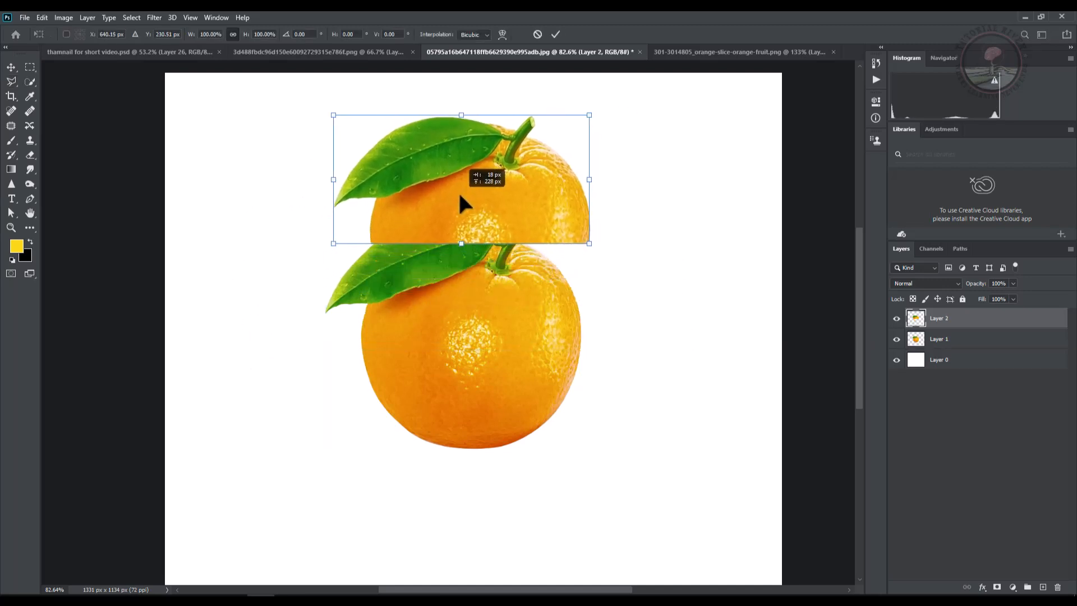
left_click_drag(628, 197, 637, 211)
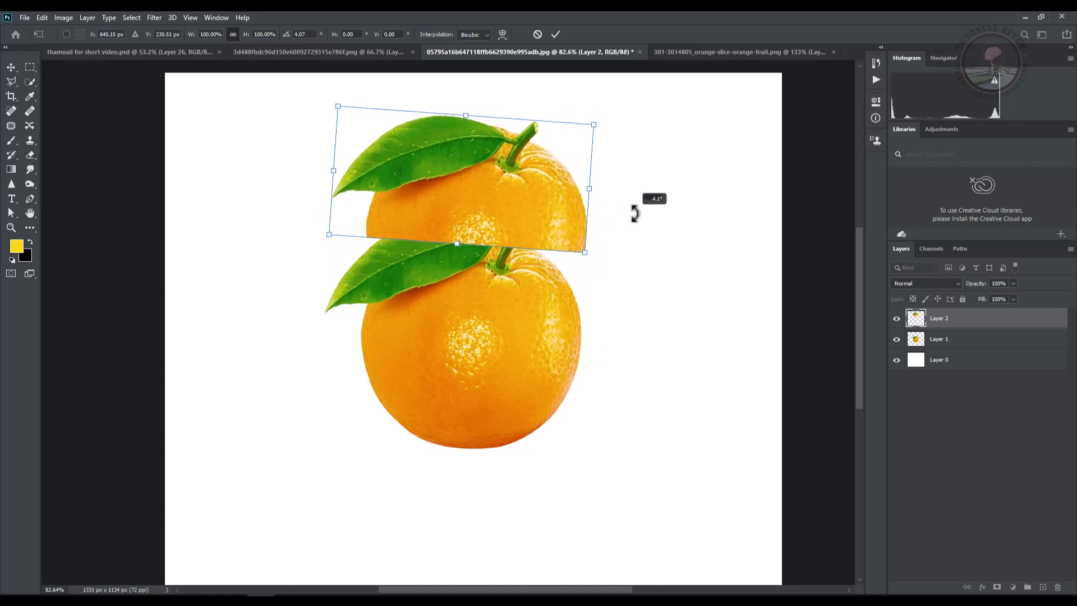
left_click(555, 35)
Step: Outline the lower half of the orange on Layer 1 with the Polygonal Lasso and copy it to a new layer
left_click(960, 339)
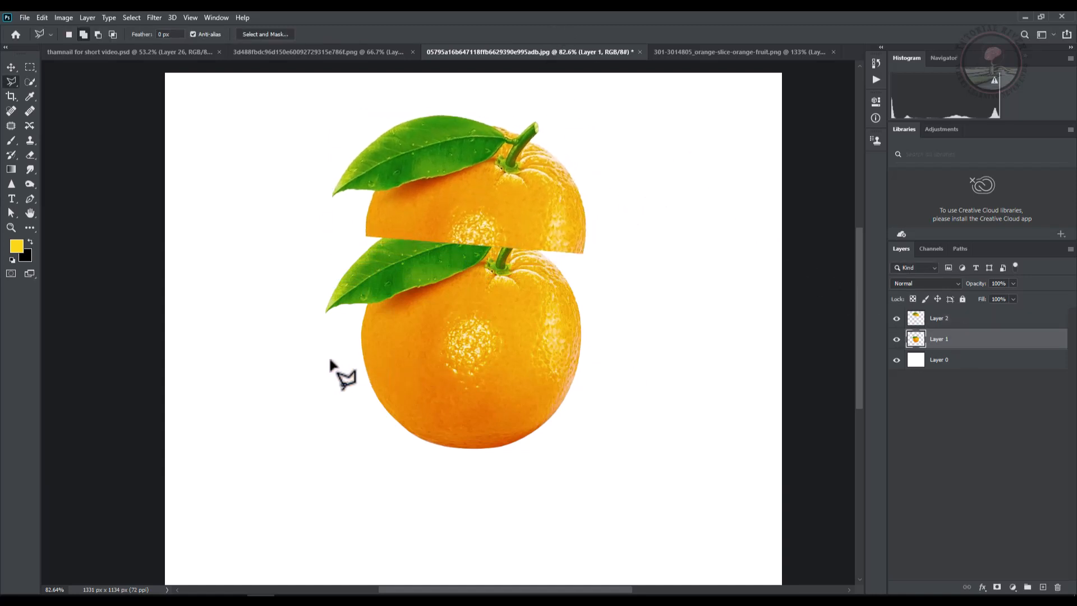
left_click(298, 352)
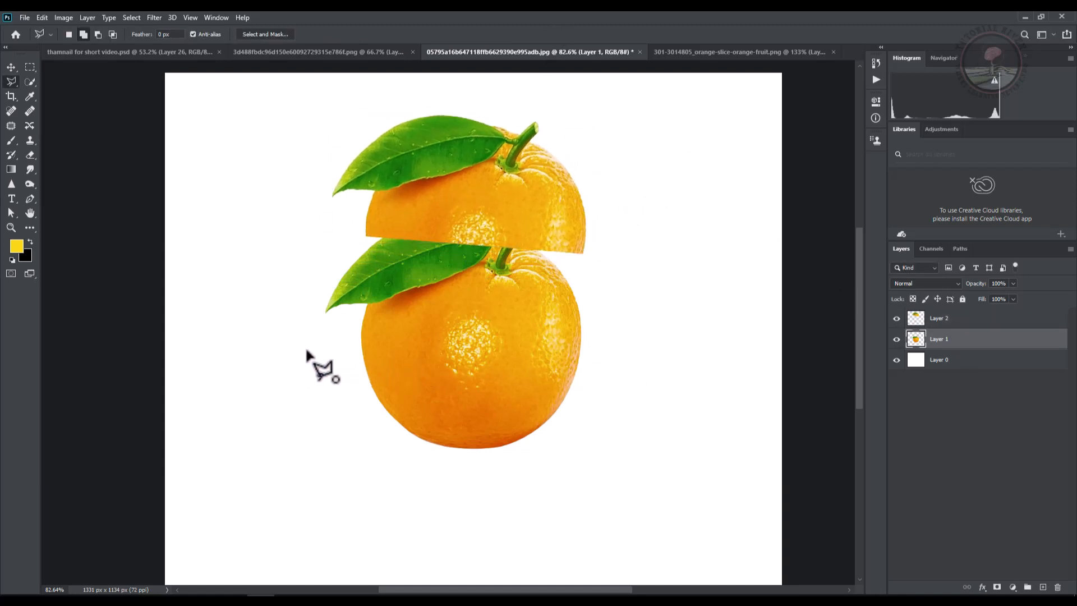
left_click(663, 347)
left_click(589, 521)
left_click(273, 480)
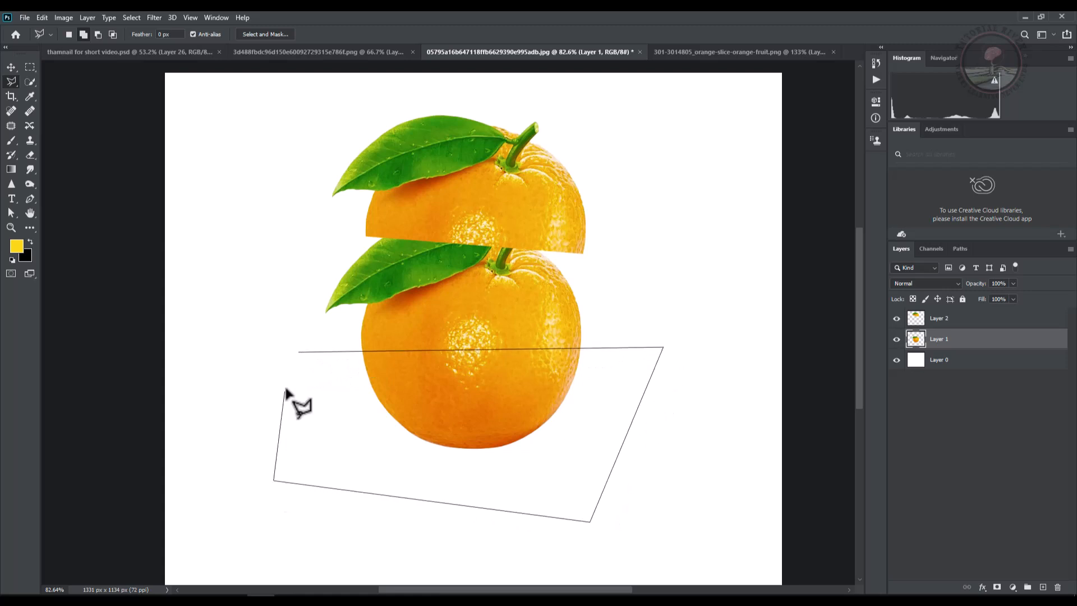
left_click(299, 351)
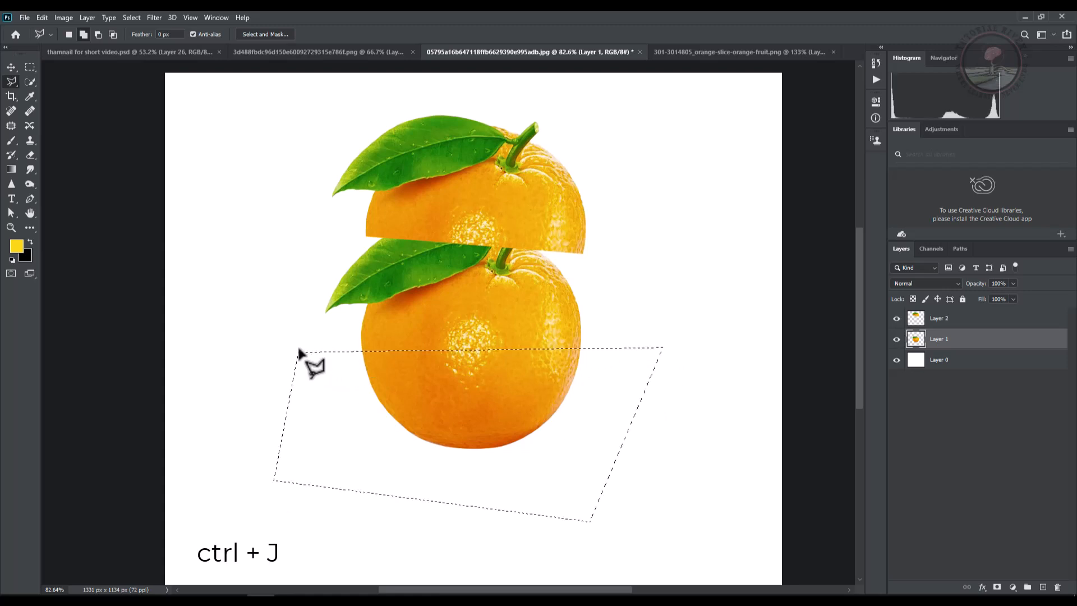
key("ctrl+j")
Step: Move the copied lower half down about 53 px and hide the whole orange on Layer 1
key("ctrl+t")
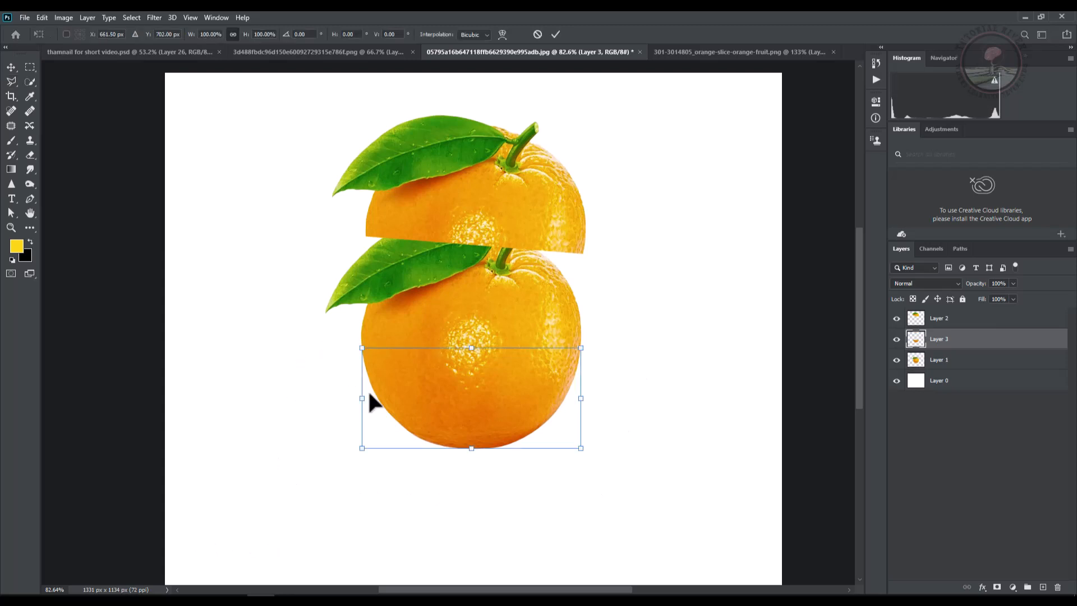
left_click_drag(448, 406, 448, 435)
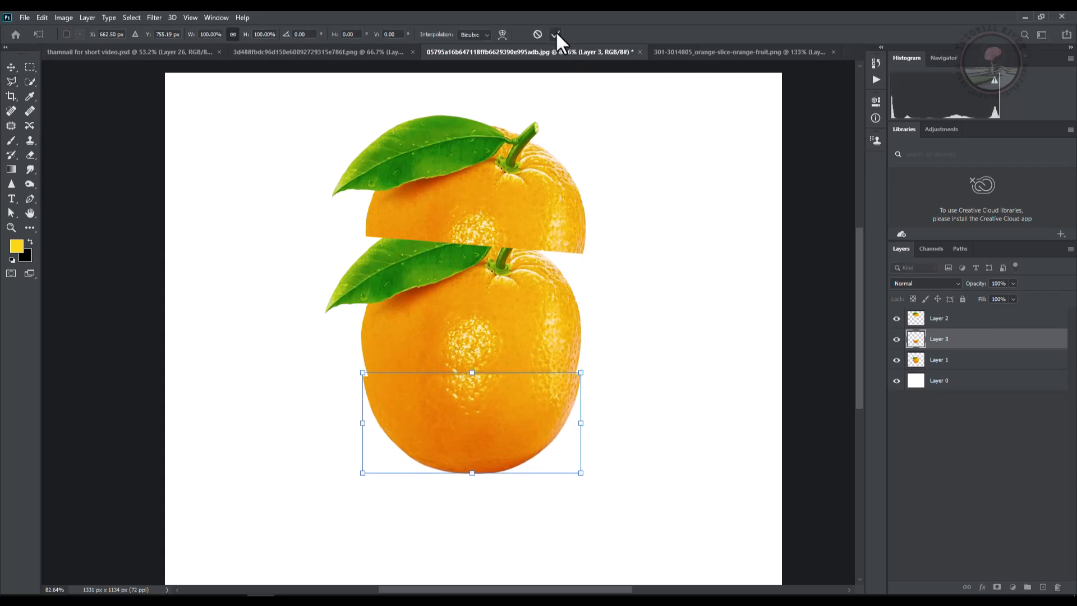
left_click(555, 34)
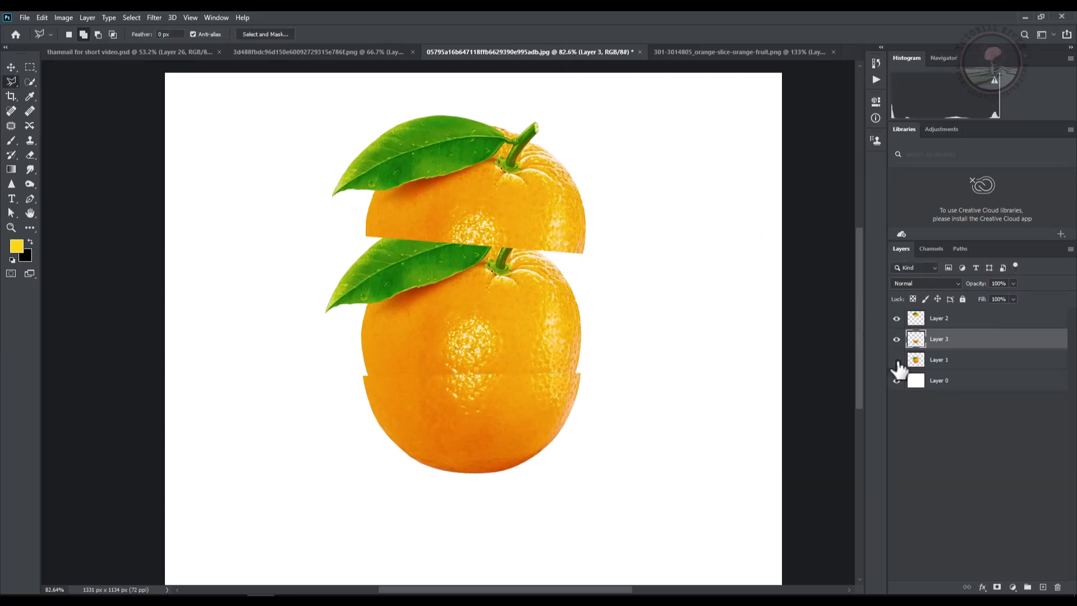
left_click(896, 361)
scroll(493, 345, "down", 4)
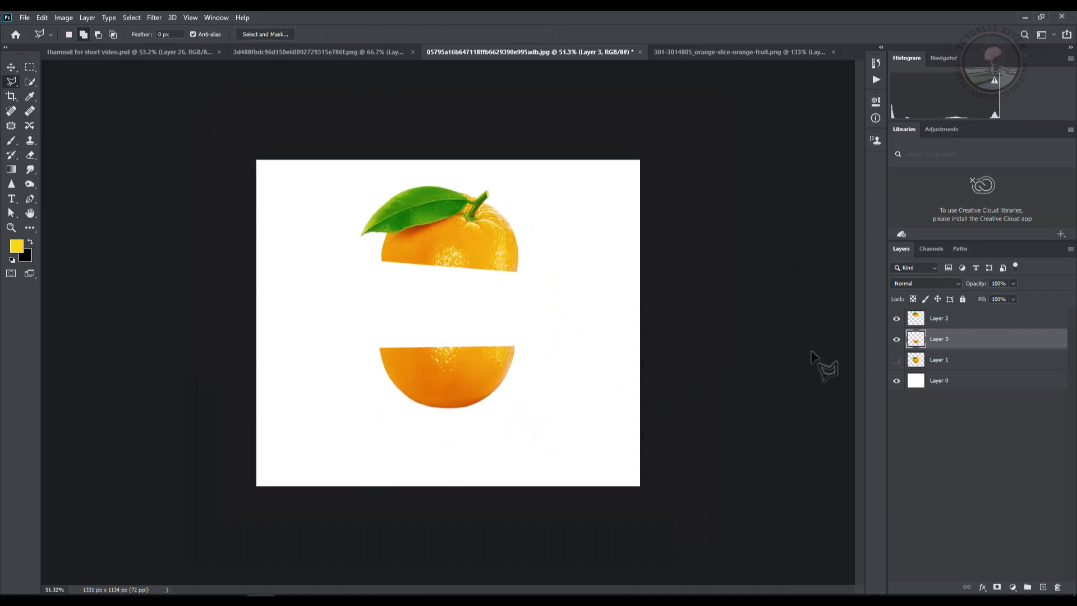
Step: Move the upper half on Layer 2 down about 57 px towards the lower half
left_click(961, 320)
key("ctrl+t")
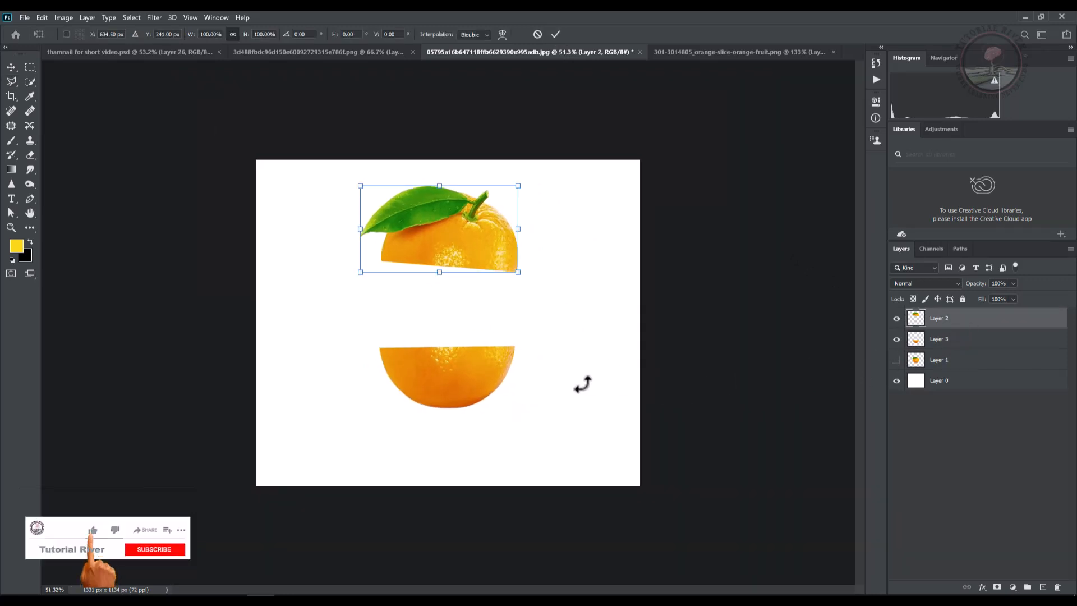
left_click_drag(476, 248, 477, 264)
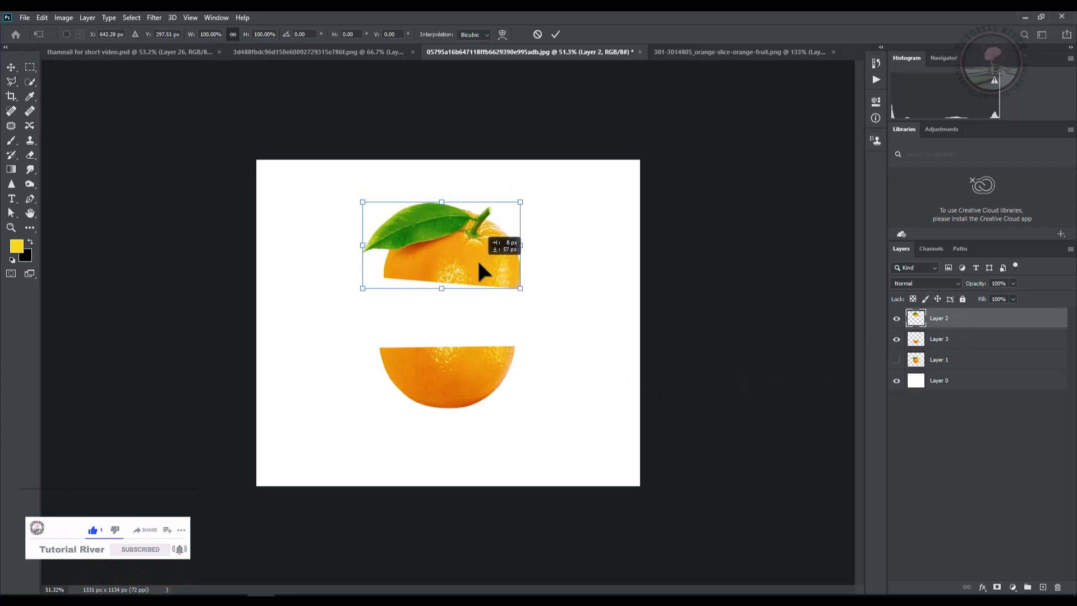
left_click(555, 35)
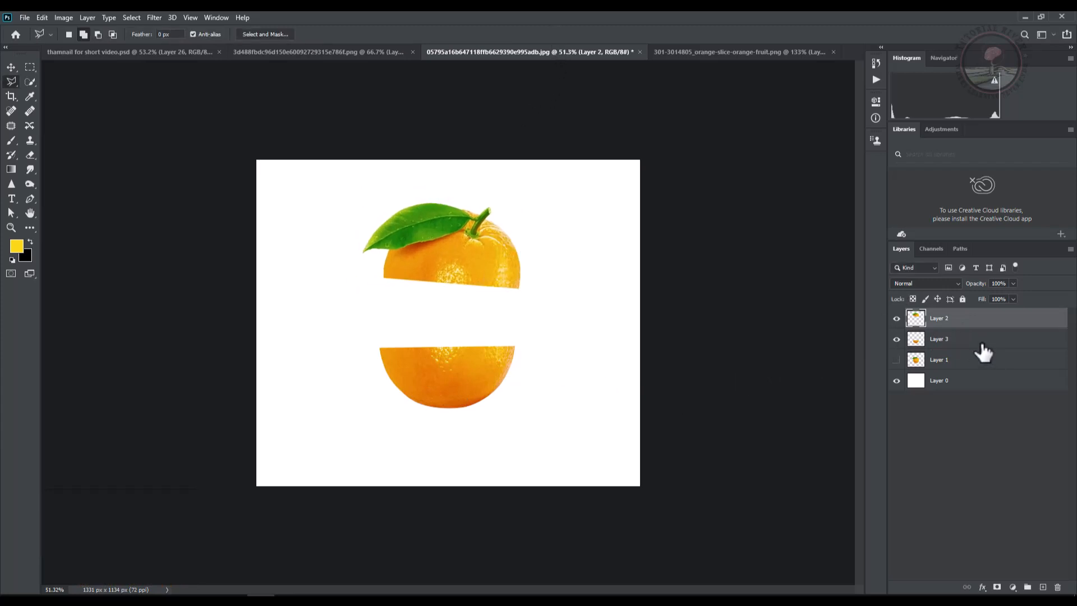
Step: Move the lower half on Layer 3 further down and rotate it about 1.35° clockwise
left_click(979, 338)
key("ctrl+t")
scroll(498, 384, "up", 1)
left_click_drag(480, 389, 474, 406)
left_click_drag(555, 343, 566, 352)
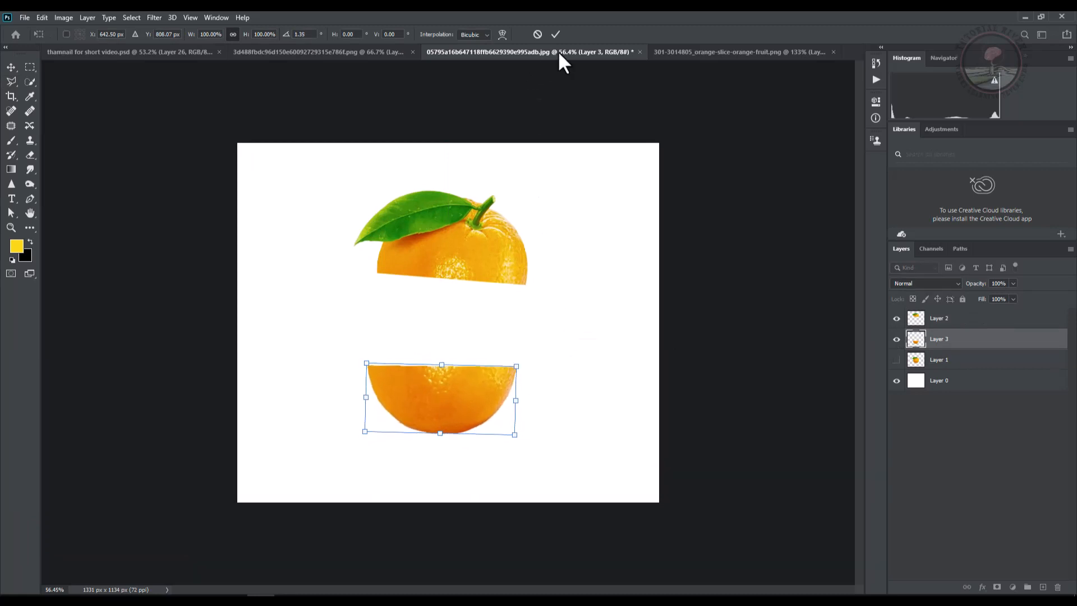
left_click(555, 33)
scroll(479, 251, "up", 2)
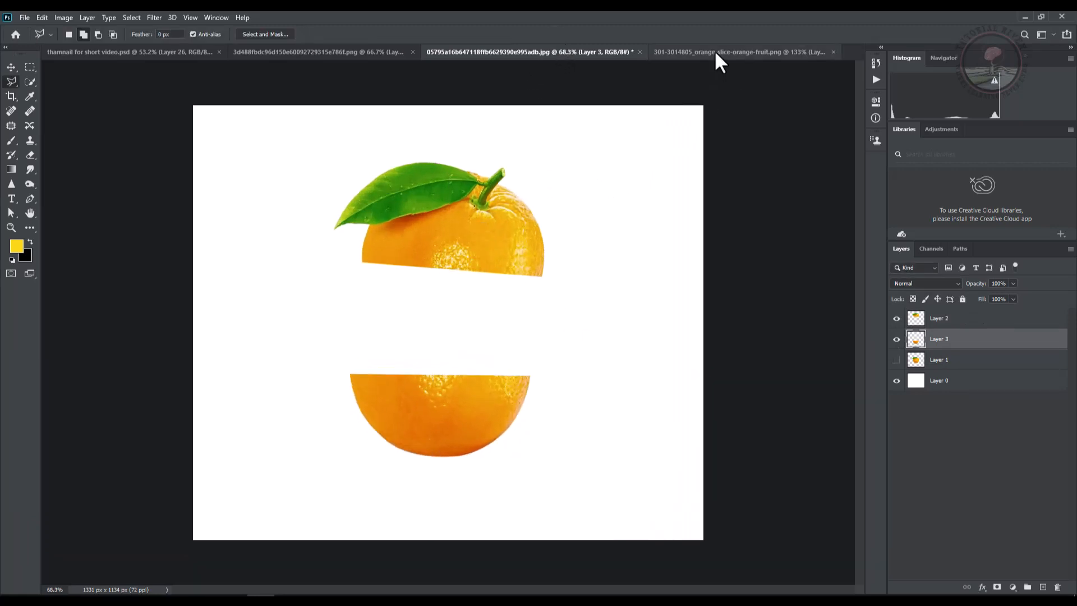
Step: Bring the orange slice from the orange-slice-orange-fruit document into the cut orange document
left_click(716, 51)
key("v")
left_click_drag(445, 304, 425, 369)
Step: Scale the orange slice to about 63% and position it over the lower half's cut edge
key("ctrl+t")
left_click_drag(532, 269, 446, 355)
left_click_drag(439, 374, 528, 324)
left_click(452, 353, "ctrl")
left_click_drag(459, 379, 452, 342)
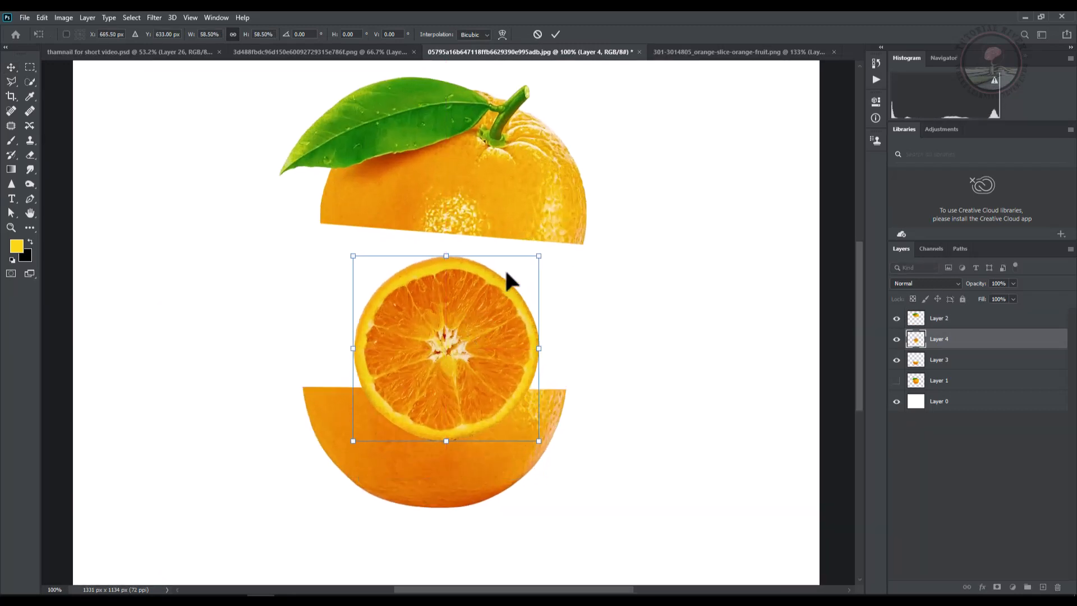
left_click_drag(538, 256, 553, 240)
Step: Distort the slice into a flat ellipse, about 83% wide and 24% high, that fits the lower half's cut face
right_click(480, 338)
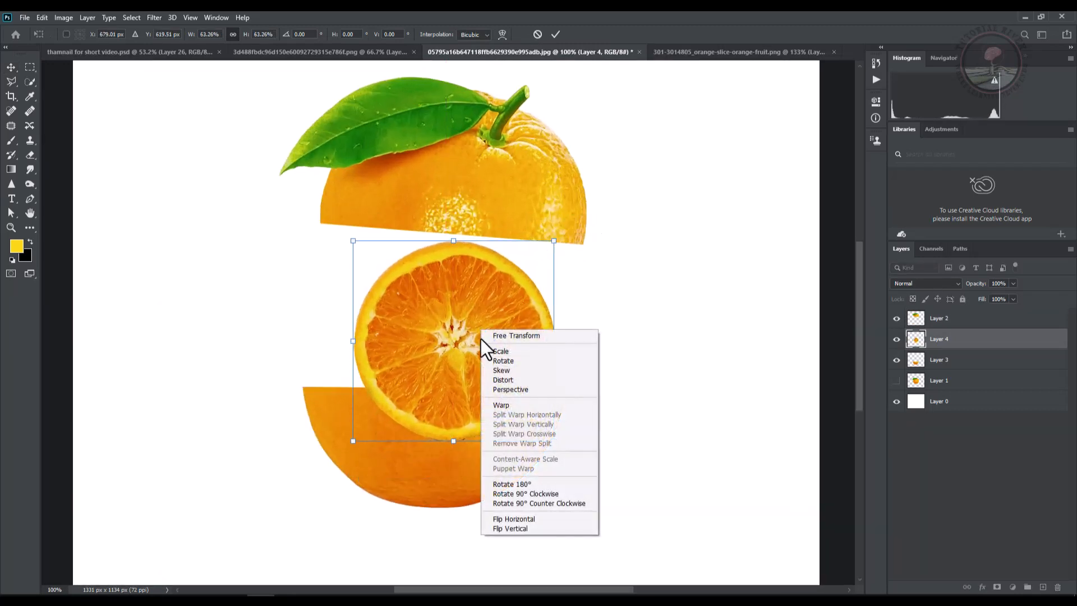
left_click(495, 380)
left_click_drag(453, 241, 452, 345)
left_click_drag(354, 393, 302, 385)
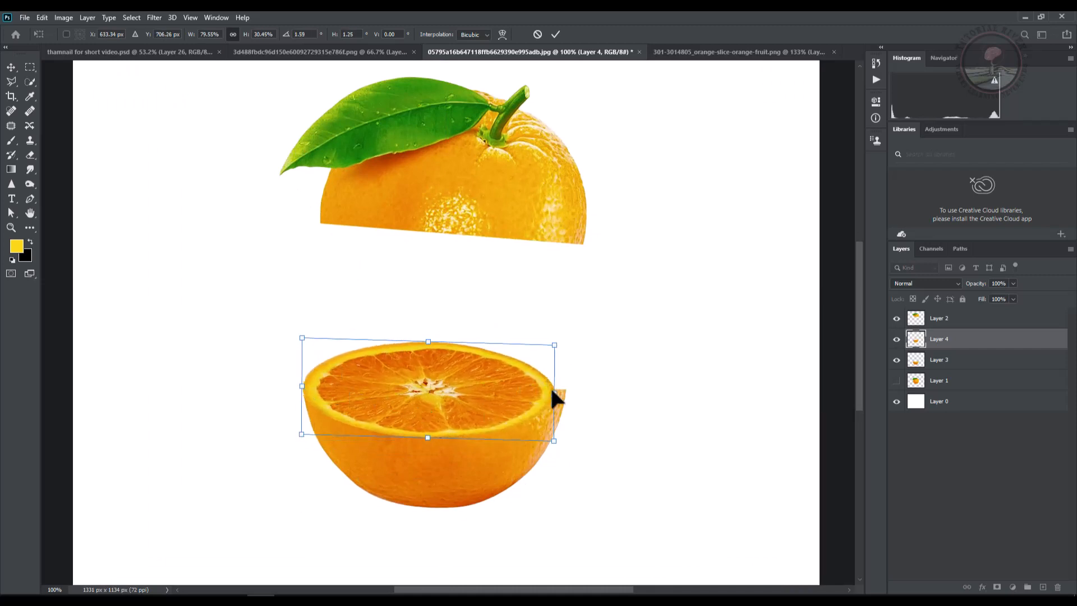
left_click_drag(552, 392, 566, 392)
left_click_drag(429, 343, 421, 374)
scroll(499, 380, "up", 1)
key("Up")
key("Up")
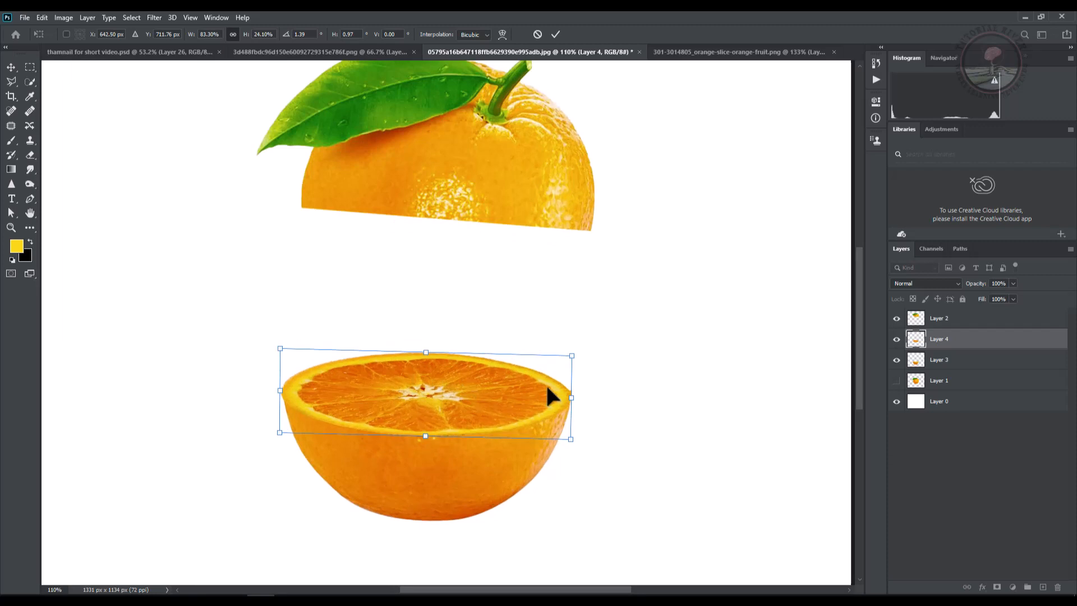
left_click(554, 35)
Step: Enlarge the flattened slice to about 100.2% and nudge it up to align with the lower half's rim
key("ctrl+t")
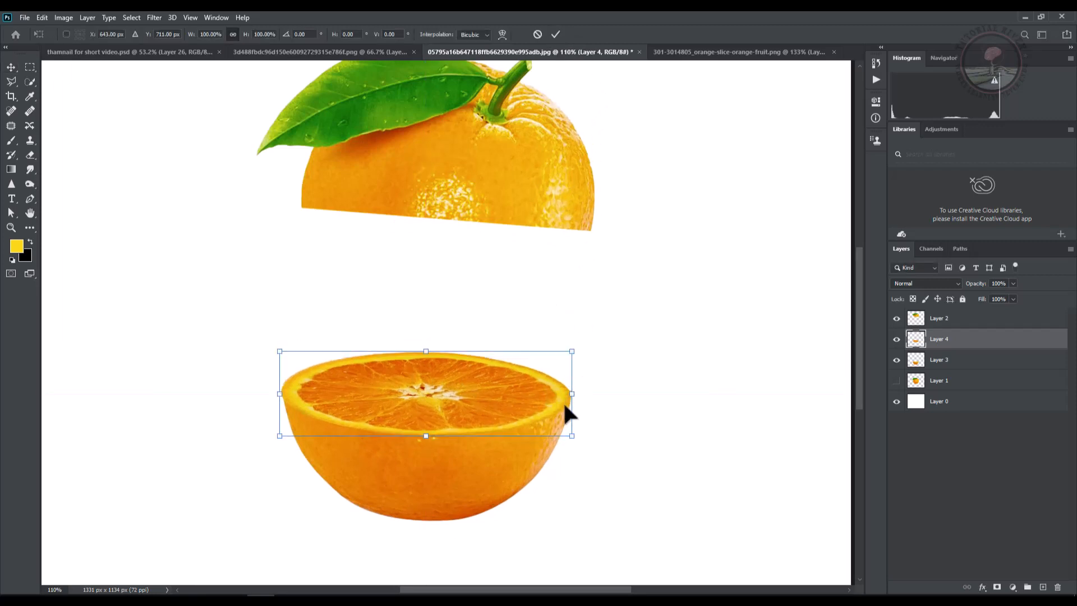
scroll(566, 406, "up", 6)
left_click_drag(582, 384, 583, 384)
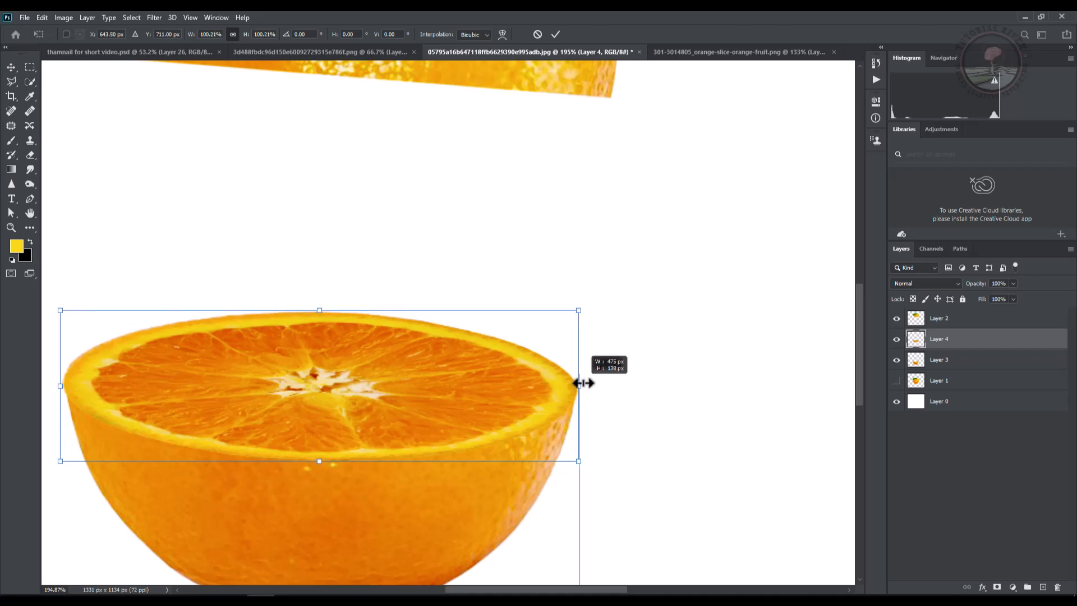
scroll(583, 384, "up", 1)
key("Up")
key("Up")
key("Up")
key("Up")
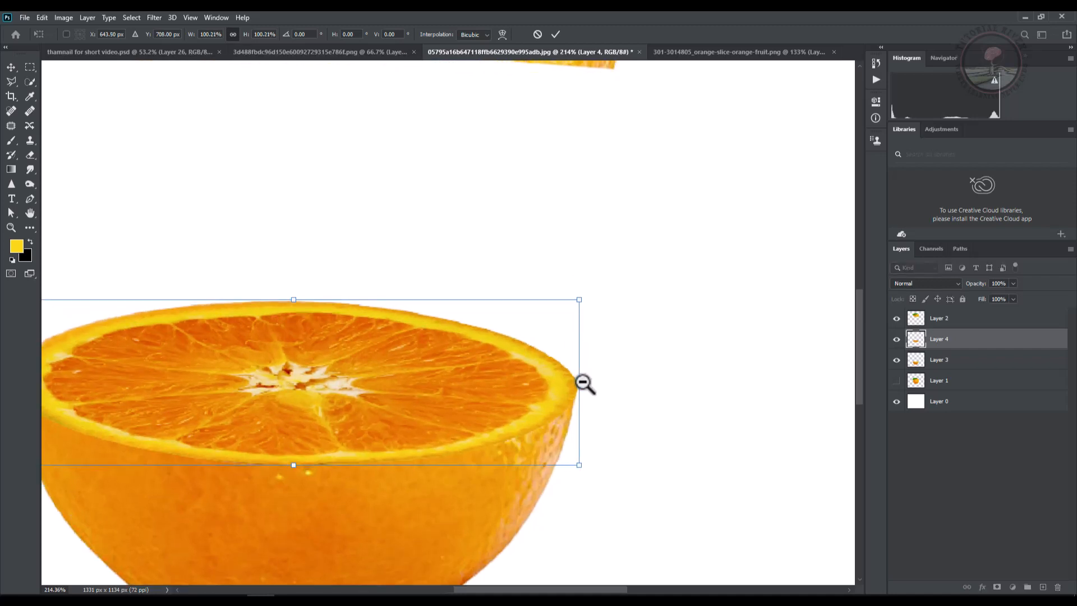
left_click(555, 34)
Step: Duplicate the flattened slice and place the copy, flipped vertically, at the base of the upper half
scroll(459, 303, "down", 10)
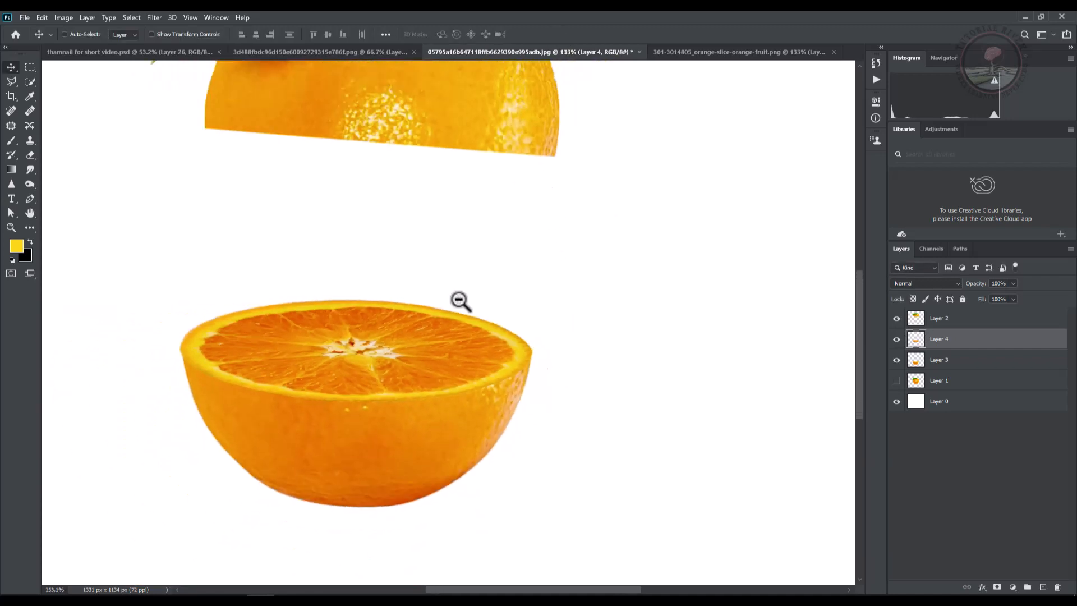
scroll(463, 307, "down", 2)
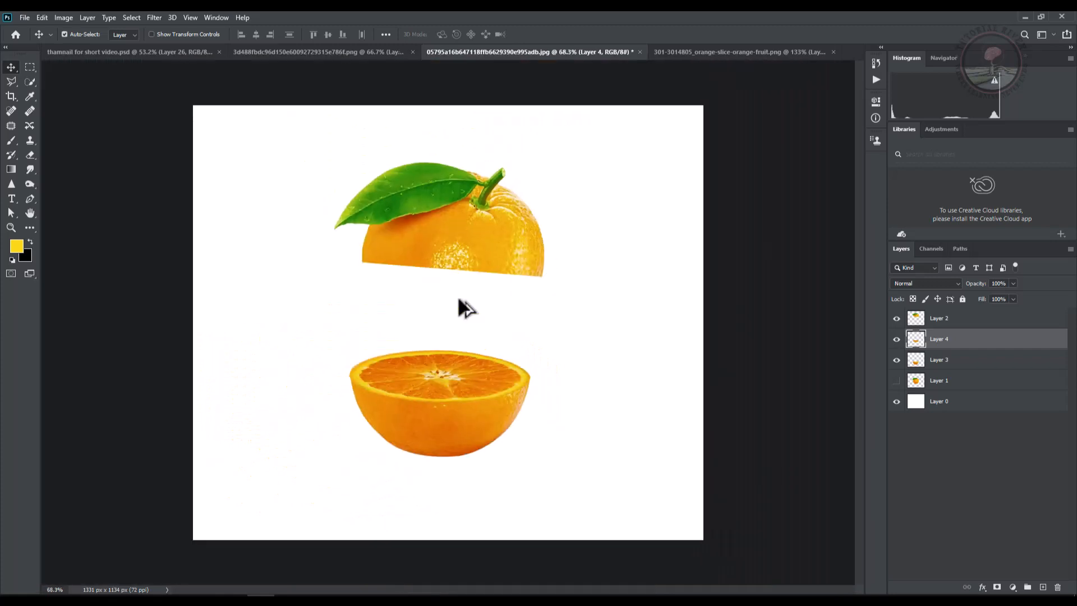
key("ctrl+j")
key("ctrl+t")
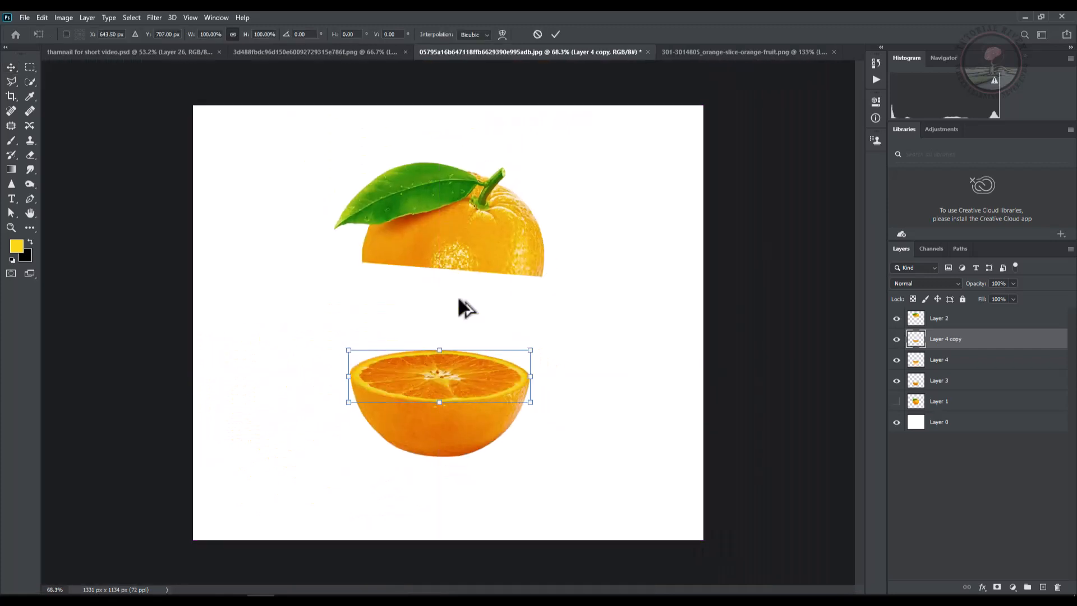
left_click_drag(460, 374, 477, 276)
right_click(480, 280)
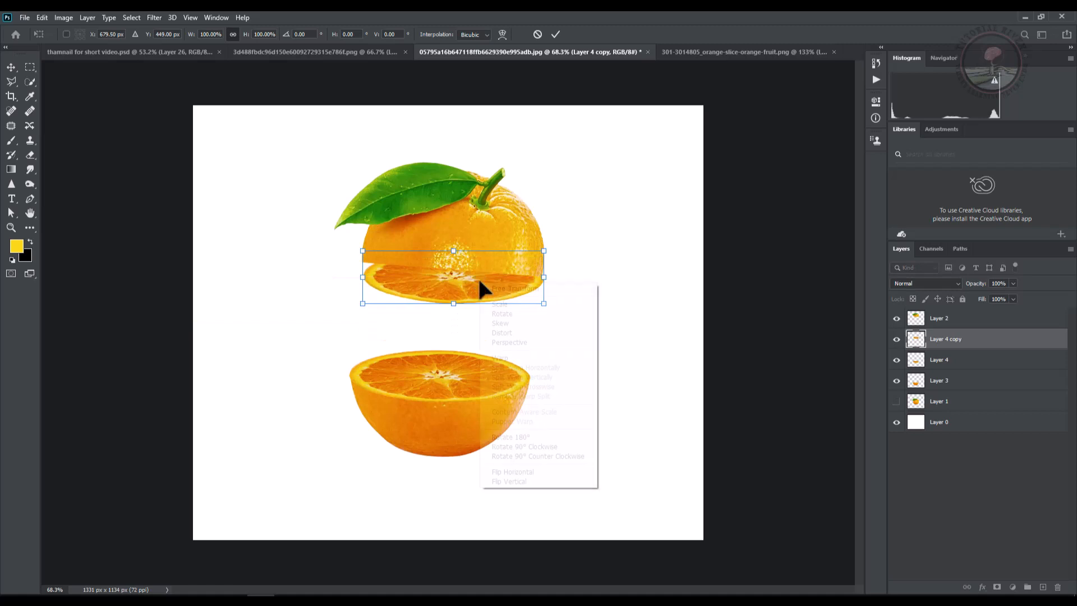
left_click(506, 483)
mouse_move(470, 274)
left_mouse_down()
mouse_move(470, 292)
mouse_move(459, 256)
left_mouse_up()
scroll(469, 293, "up", 2)
left_click(556, 34)
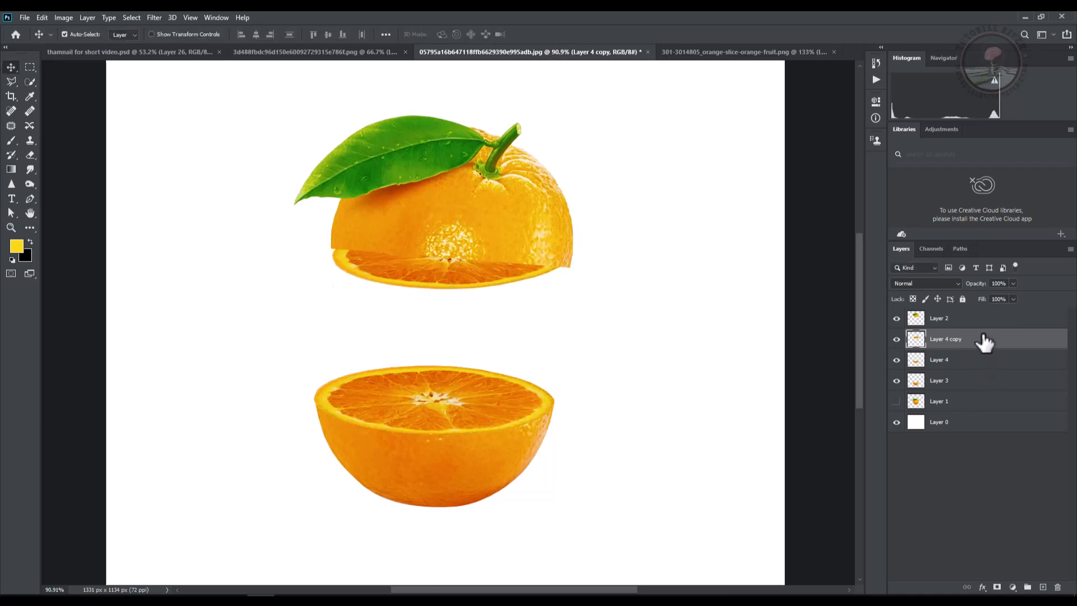
Step: Move the slice copy above the upper half's layer, enlarge it to about 104.6%, and align it with the upper half's cut edge
left_click_drag(984, 341, 978, 312)
key("ctrl+t")
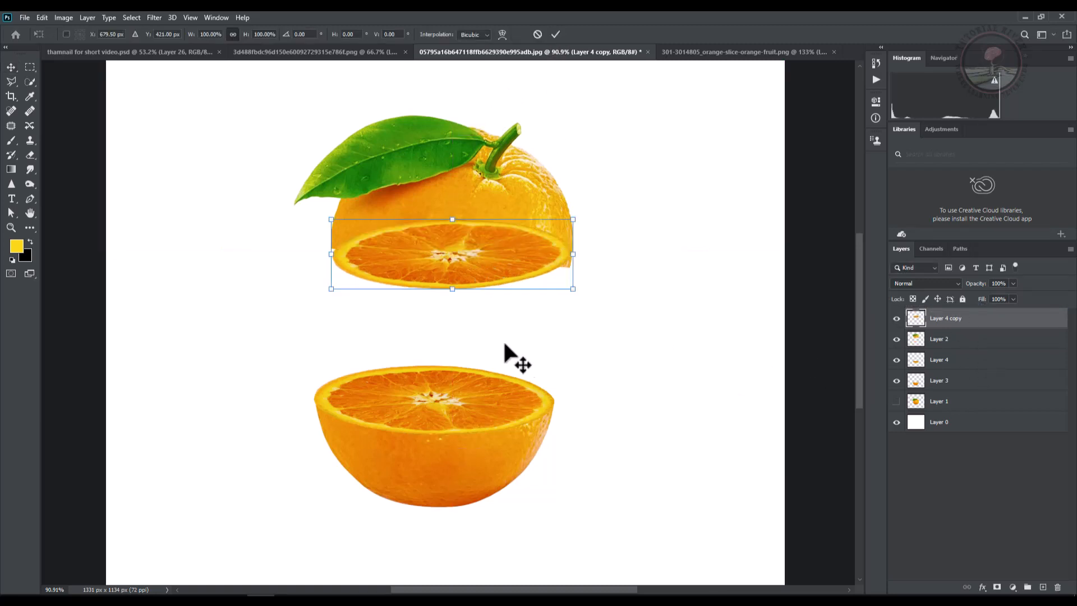
scroll(432, 264, "up", 2)
left_click_drag(432, 255, 430, 251)
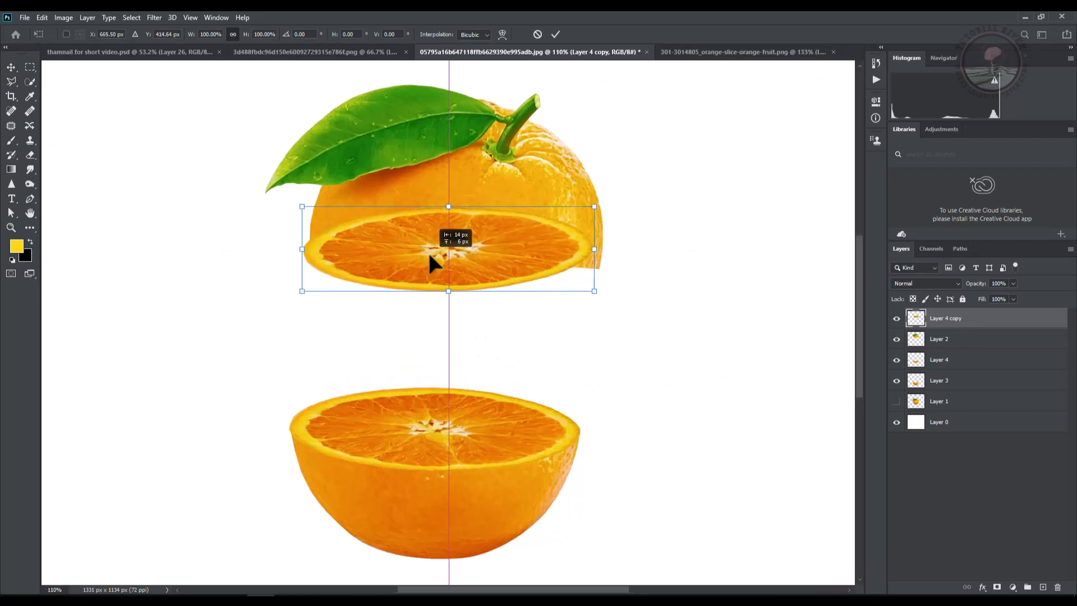
scroll(560, 283, "up", 1)
left_click_drag(597, 292, 612, 301)
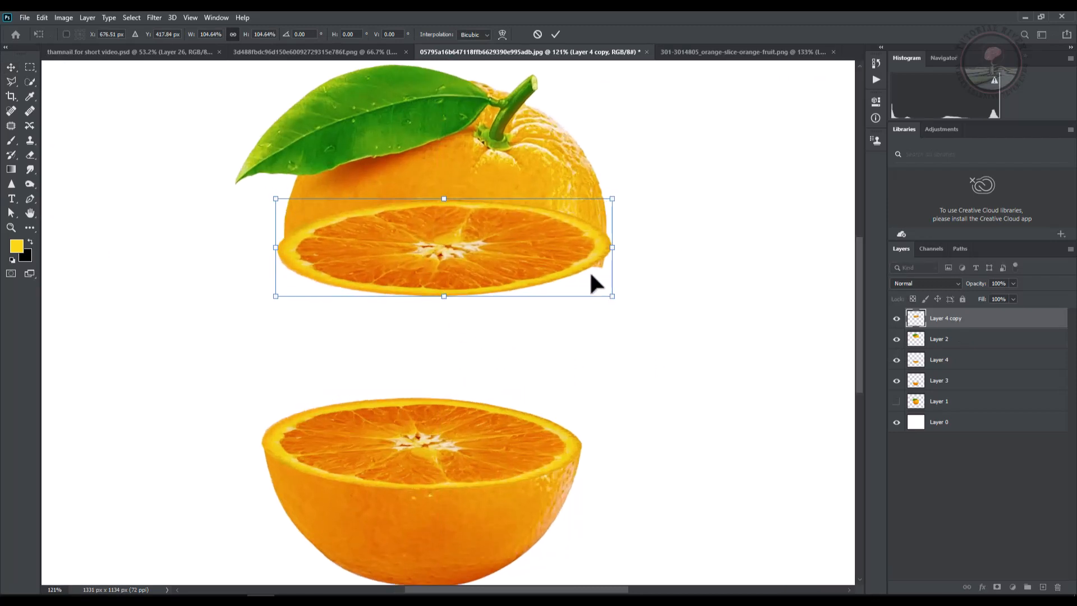
scroll(473, 241, "up", 1)
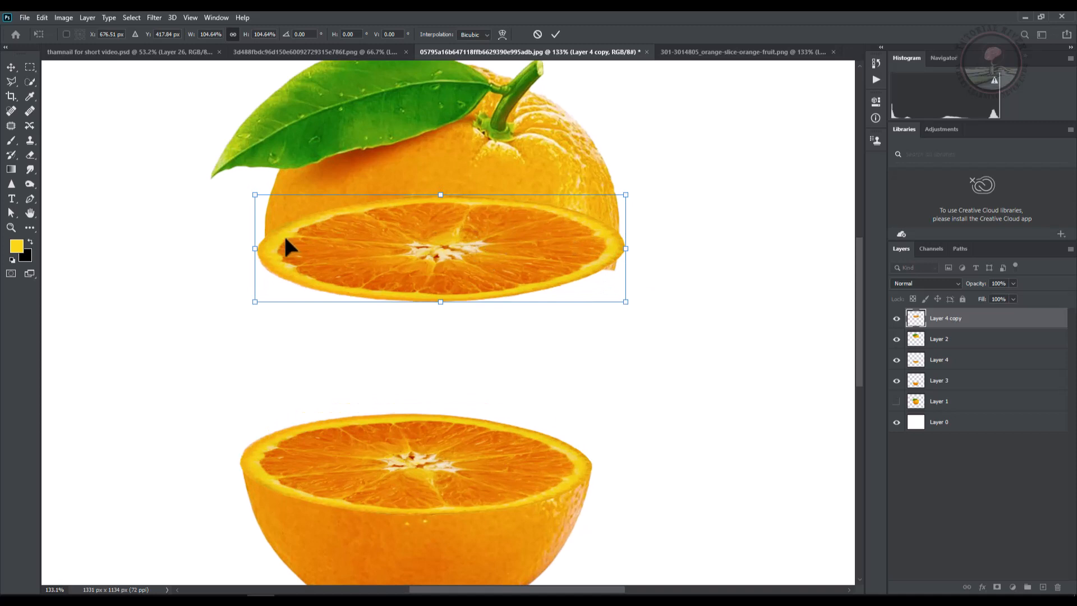
left_click_drag(284, 234, 292, 230)
Step: Distort the slice copy by flattening its upper edge slightly and lowering its right side to follow the upper half's slanted cut
right_click(381, 235)
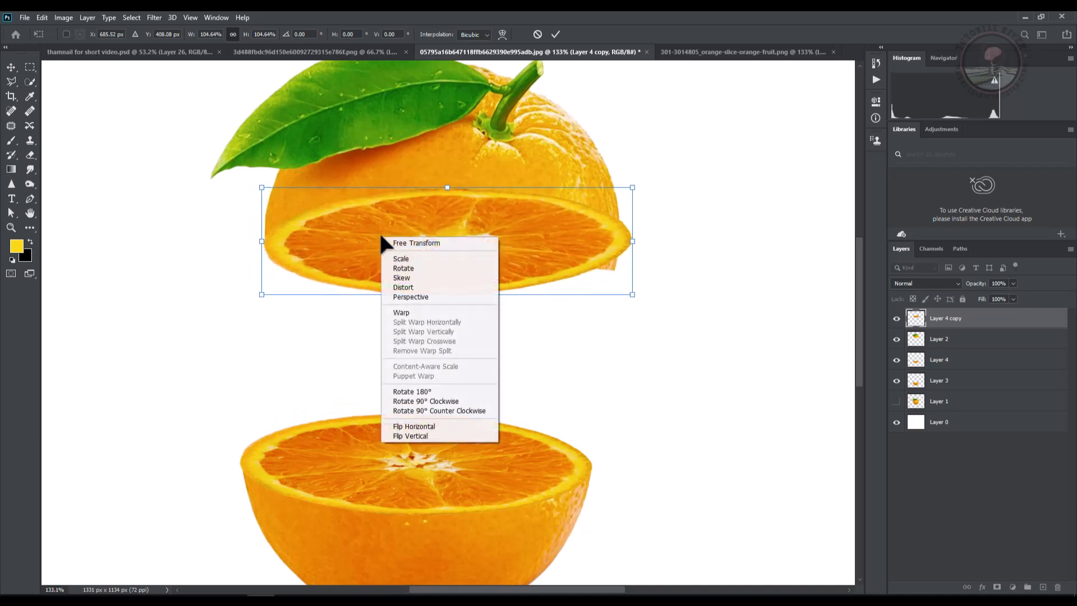
left_click(406, 289)
left_click_drag(446, 188, 446, 193)
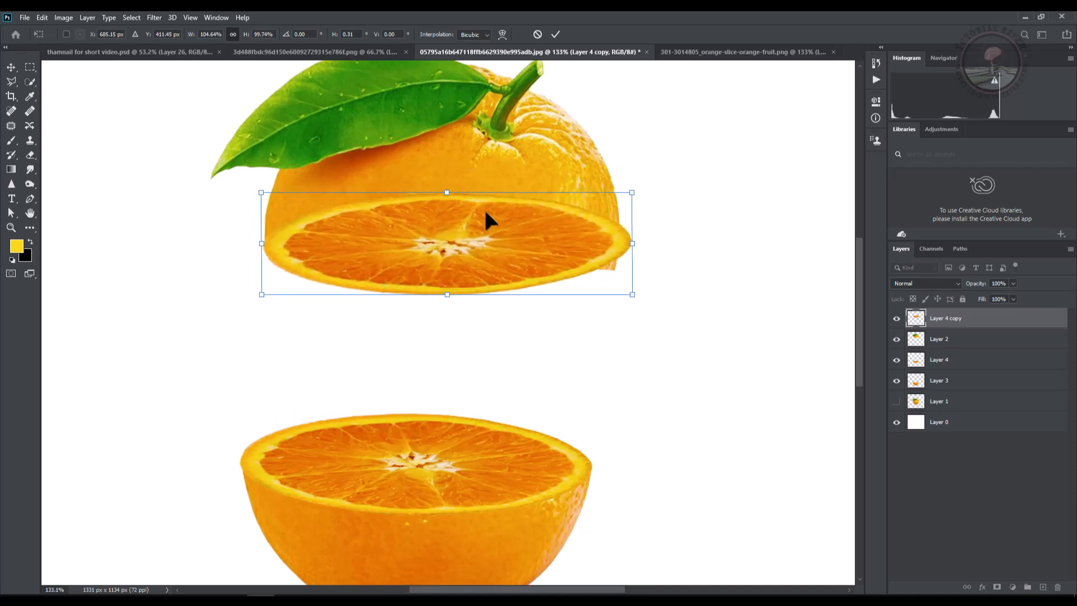
left_click_drag(635, 249, 622, 273)
left_click(555, 35)
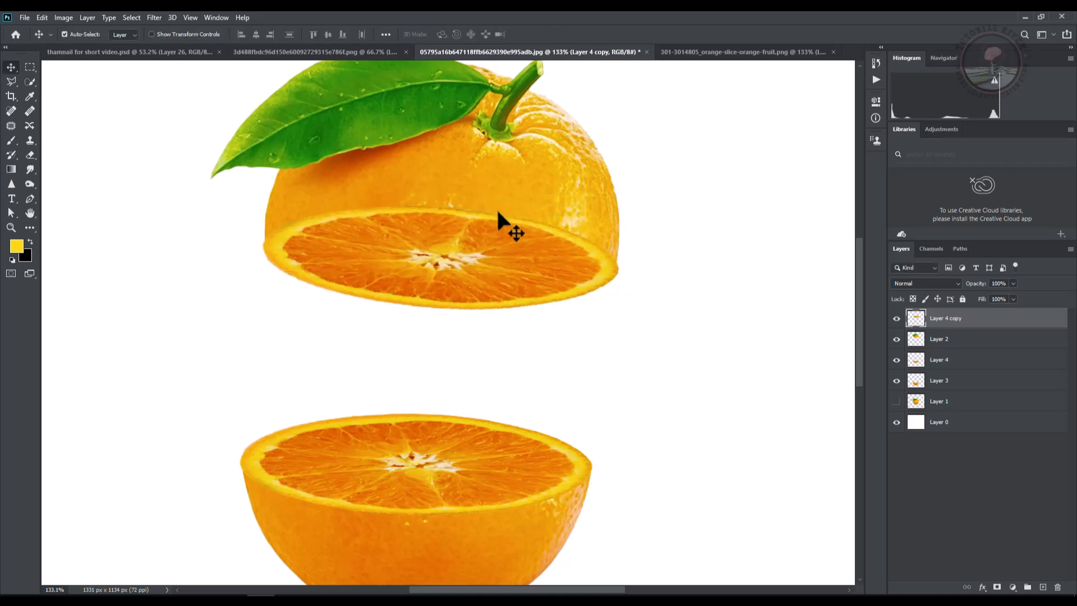
Step: Scale the slice copy to about 98.5% and nudge it up to line up with the upper half's outline
key("ctrl+t")
scroll(280, 270, "up", 2)
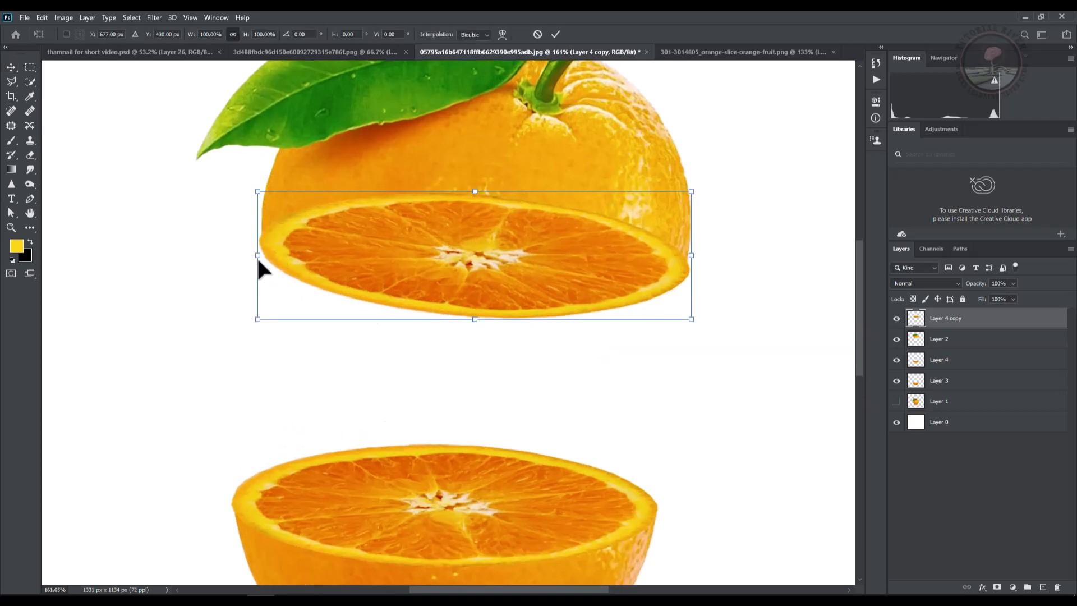
left_click_drag(255, 256, 304, 253)
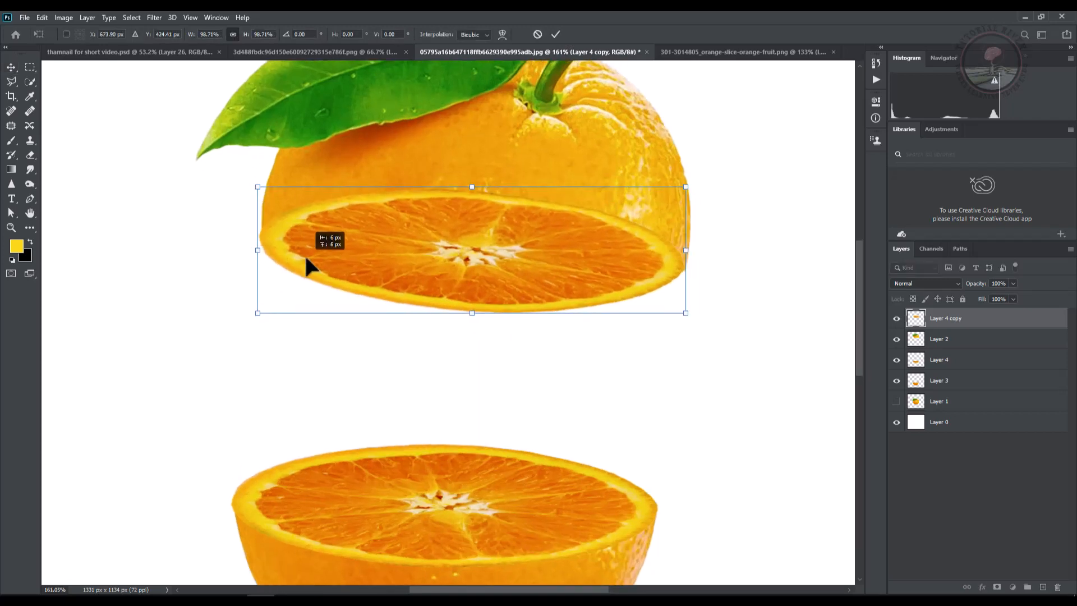
left_click_drag(685, 250, 690, 245)
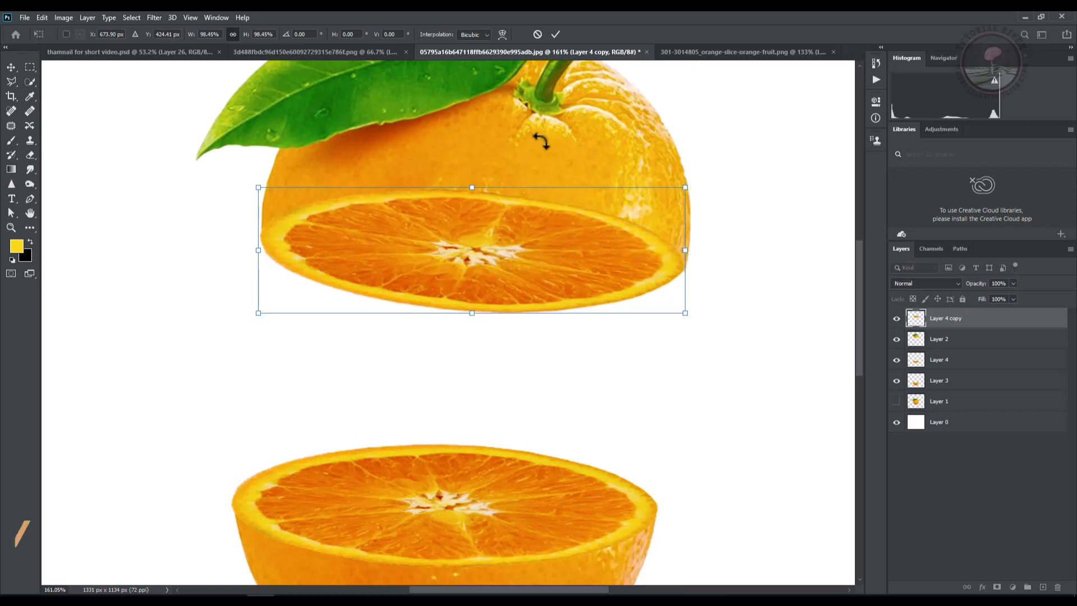
left_click(555, 34)
scroll(512, 372, "down", 5)
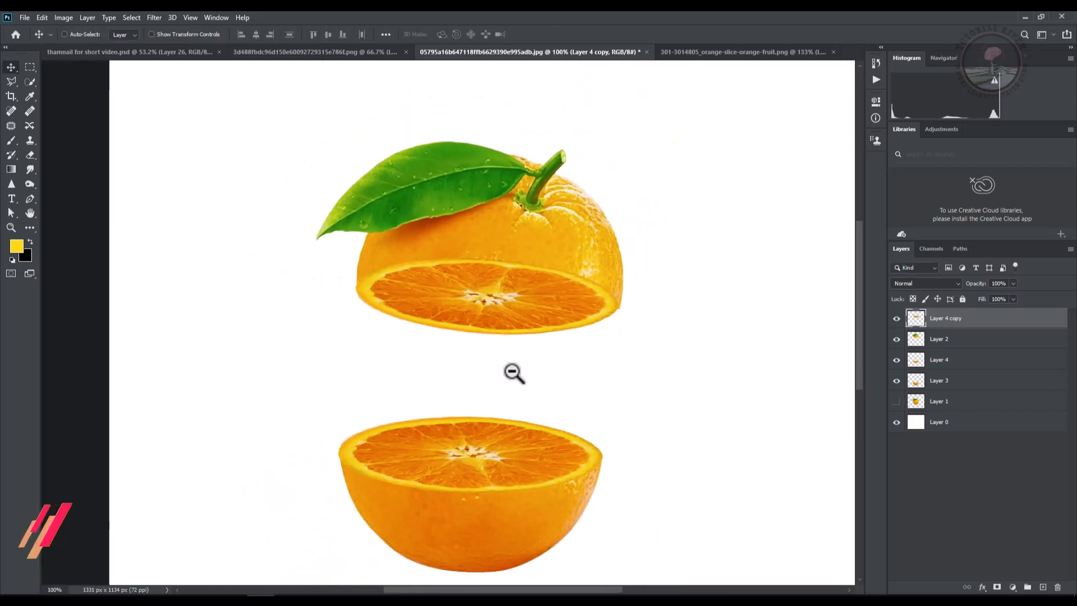
Step: Distort the slice copy's right edge slightly outward and down to about 100.5% width so it meets the upper half's rim
scroll(621, 347, "up", 3)
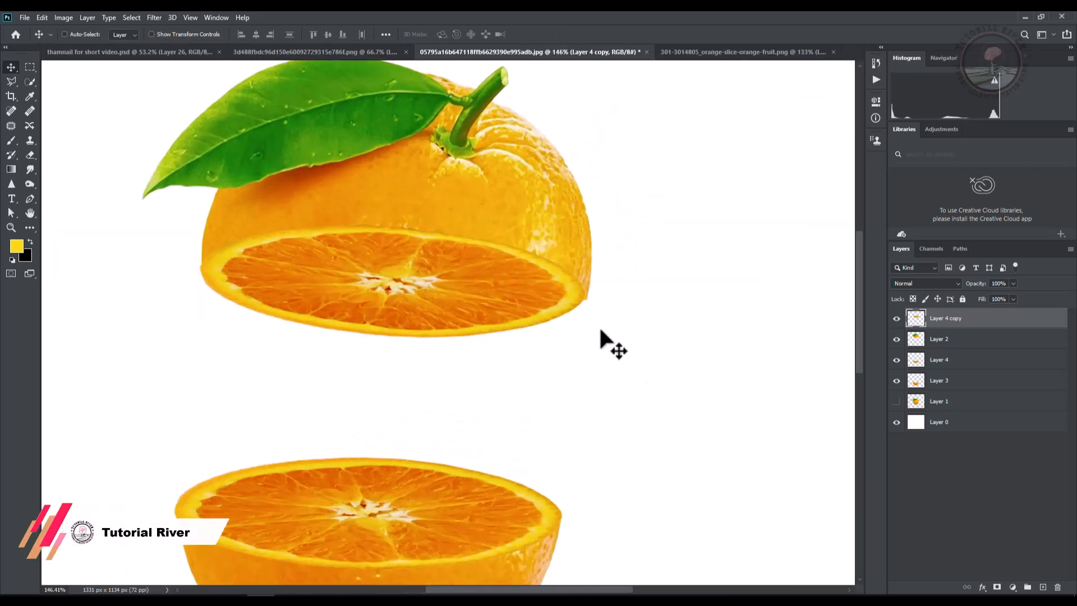
key("ctrl+t")
scroll(577, 312, "up", 2)
right_click(552, 286)
left_click(573, 328)
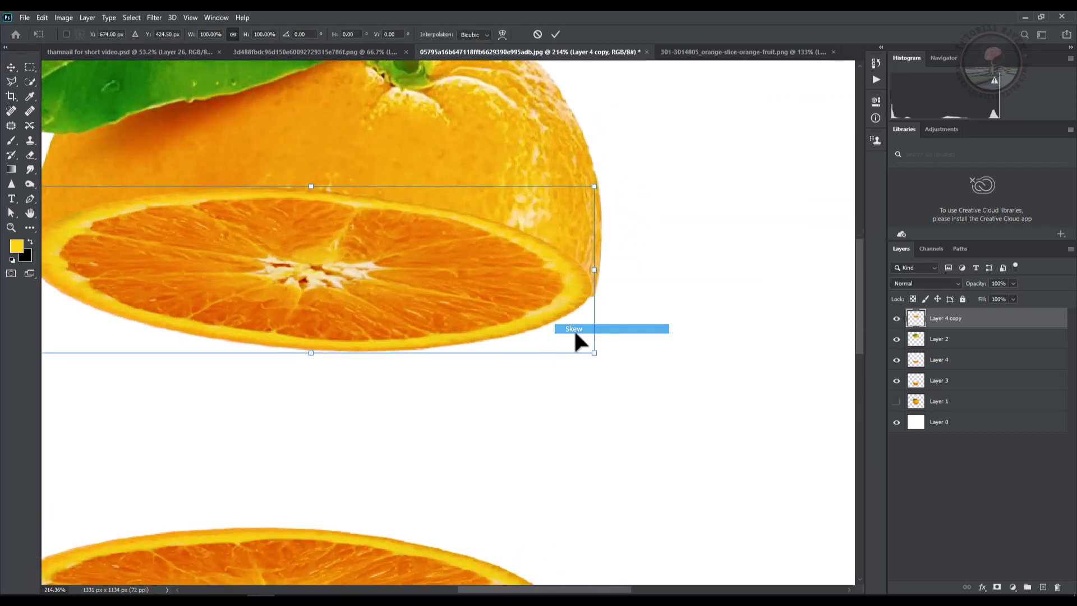
right_click(564, 305)
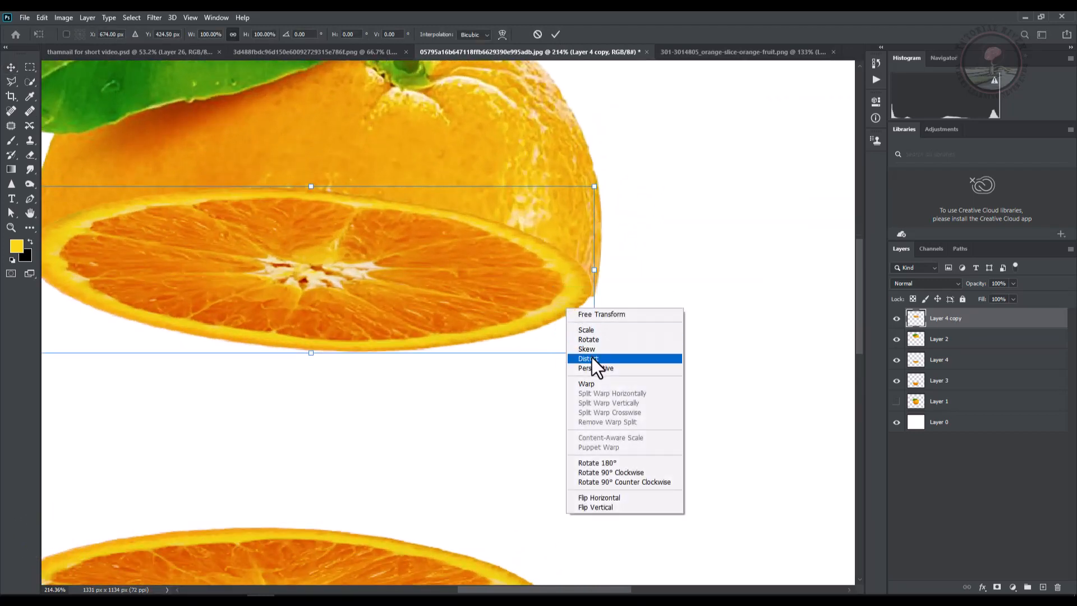
left_click(591, 358)
left_click_drag(594, 269, 597, 275)
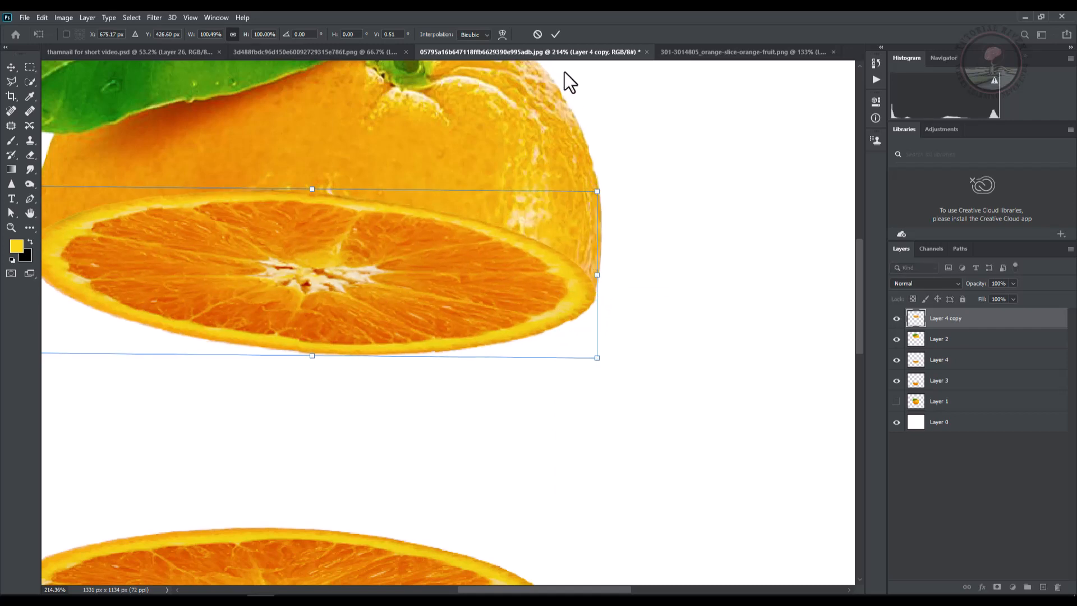
left_click(555, 35)
scroll(561, 321, "down", 10)
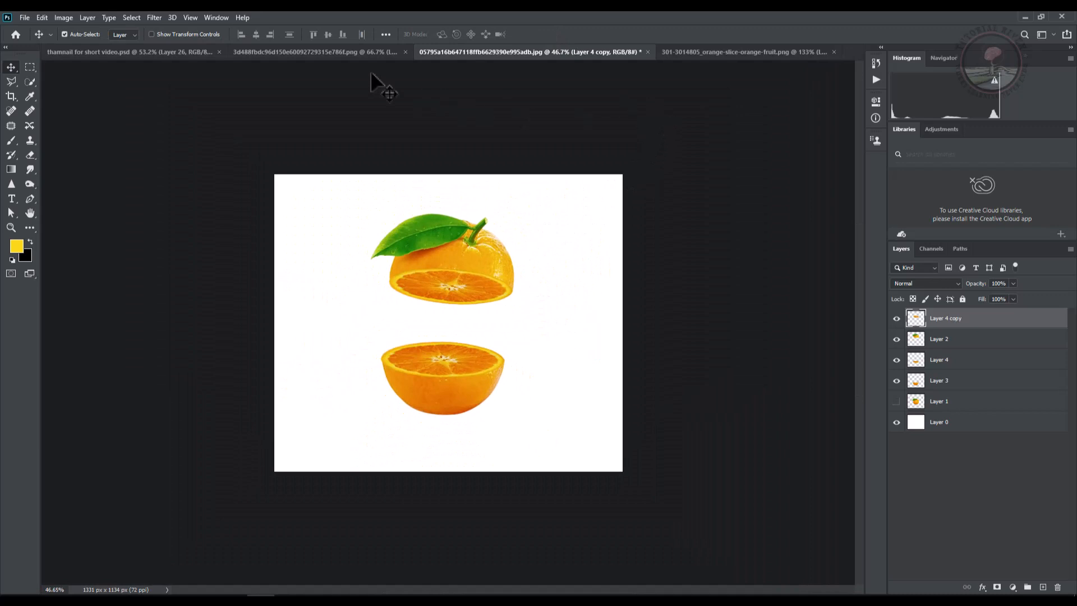
Step: Bring the juice splash image into the orange document and place it across the gap between the two halves
left_click(345, 52)
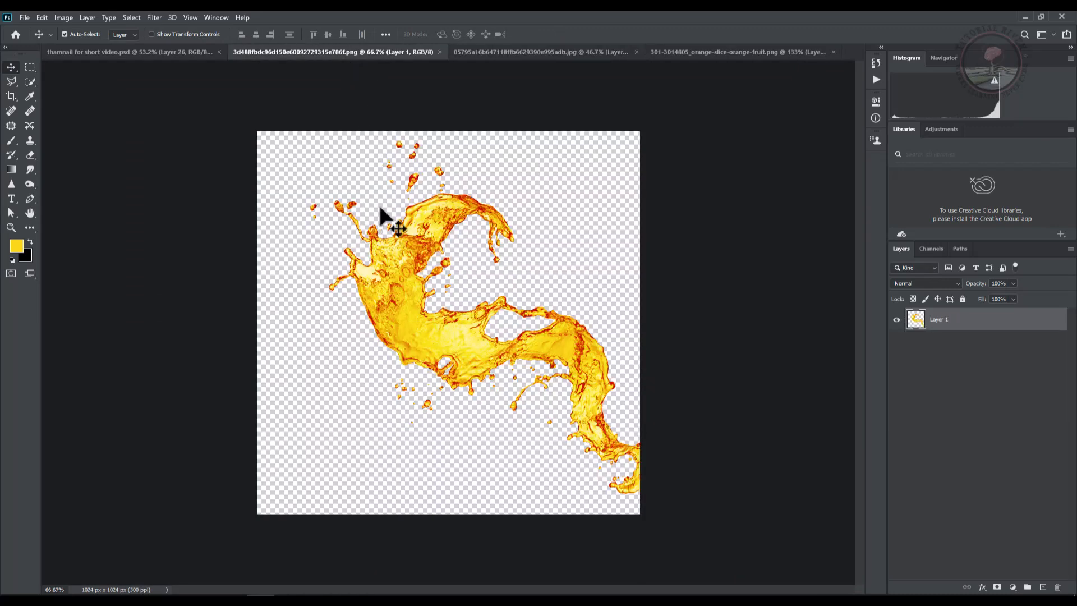
left_click_drag(370, 302, 460, 335)
scroll(466, 322, "up", 1)
key("ctrl+t")
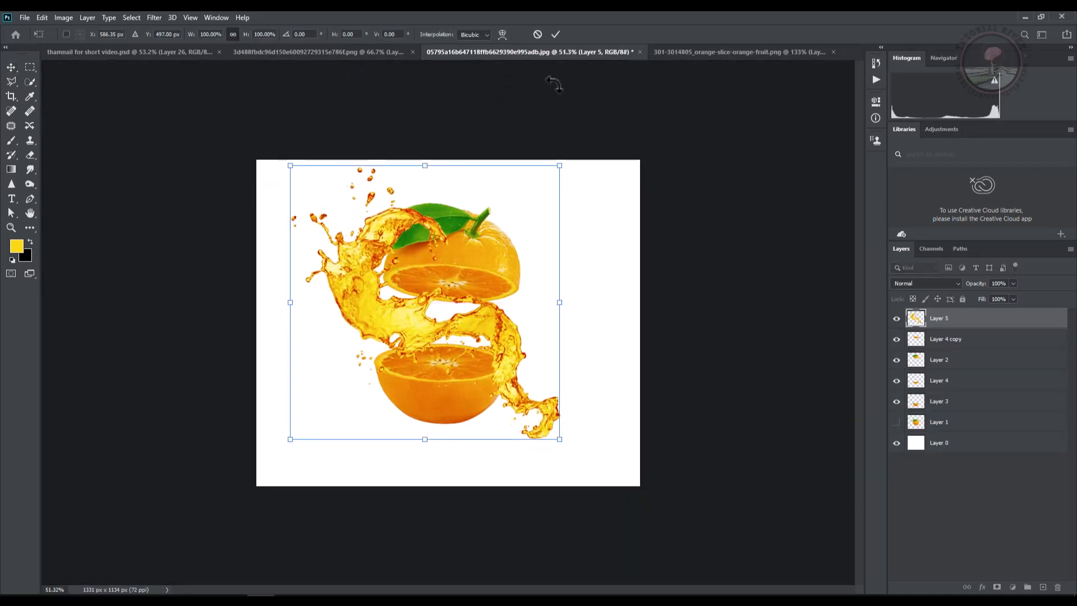
left_click(555, 35)
scroll(492, 285, "up", 1)
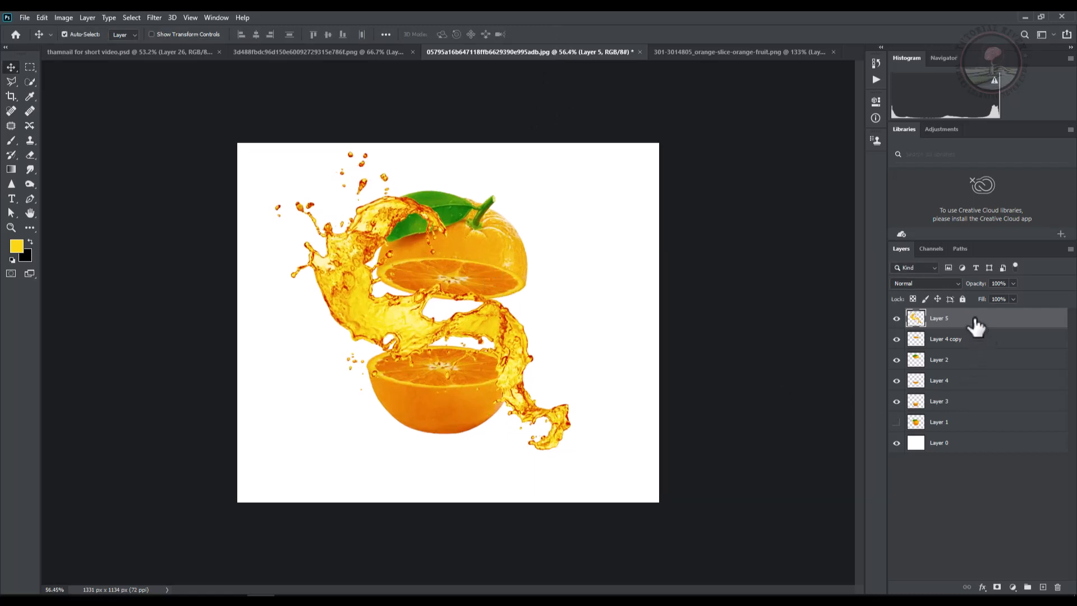
Step: Move the splash layer beneath both orange halves and check the lower half's layer by toggling its visibility
left_click_drag(974, 321, 951, 409)
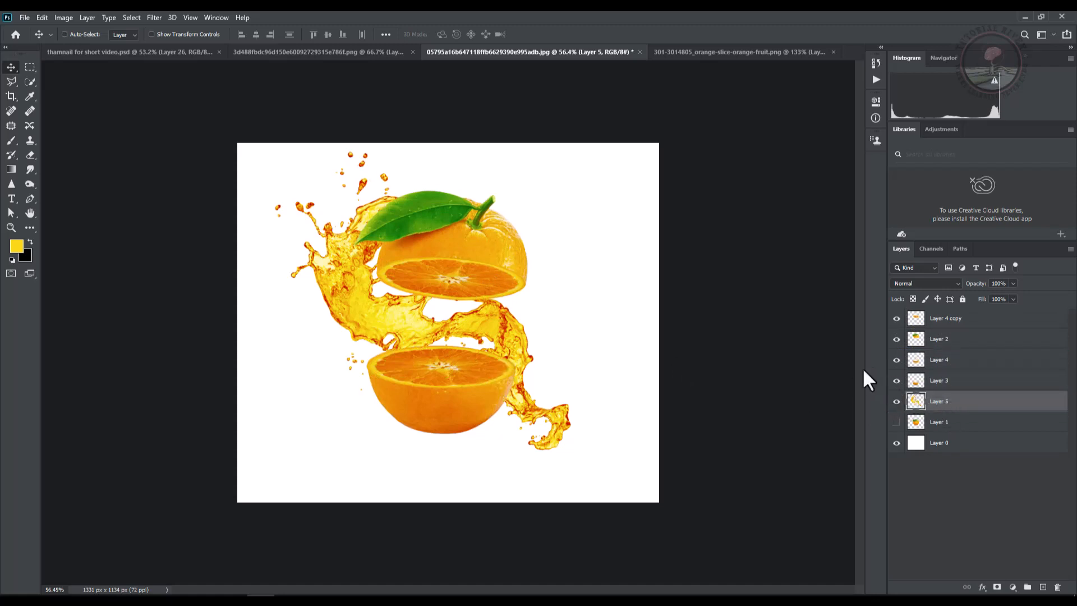
scroll(621, 362, "up", 2)
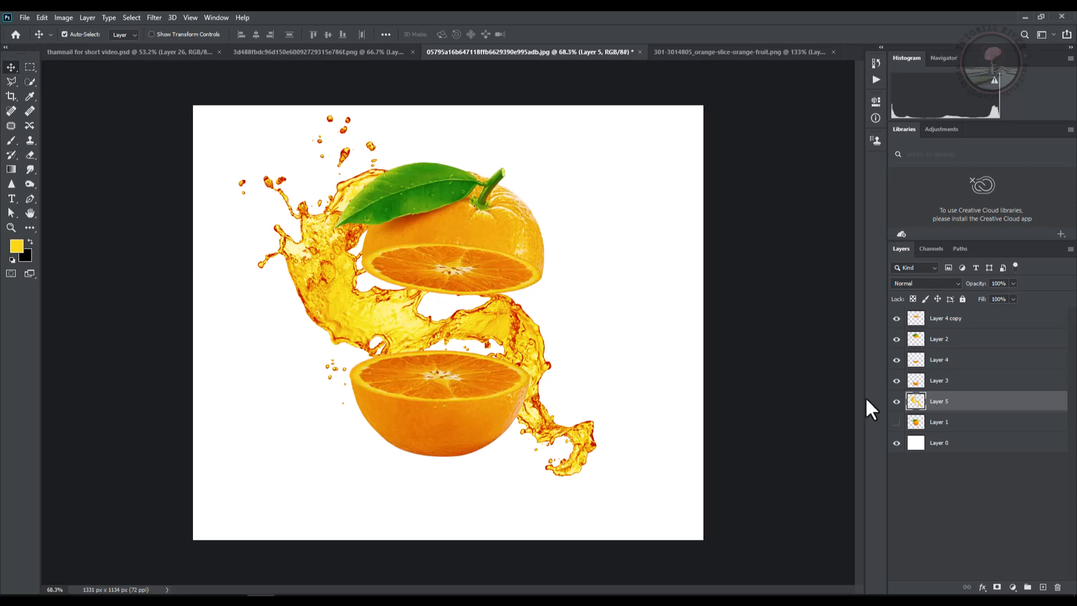
left_click(947, 383)
left_click(896, 380)
left_click(896, 380)
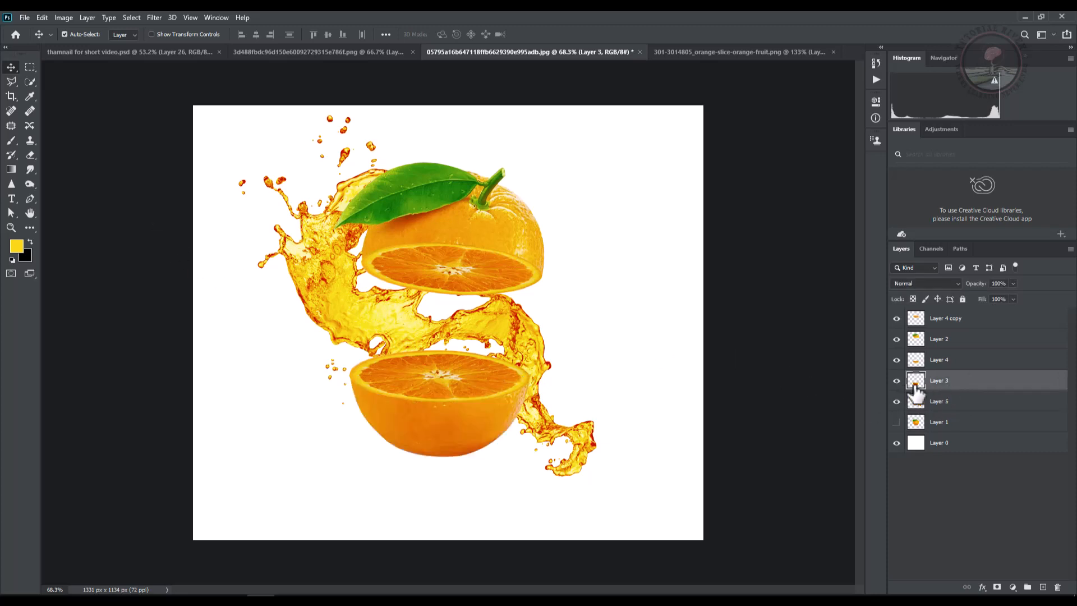
Step: Add a new layer above the splash and paint one soft black 250 px brush dot beside the lower half
left_click(969, 402)
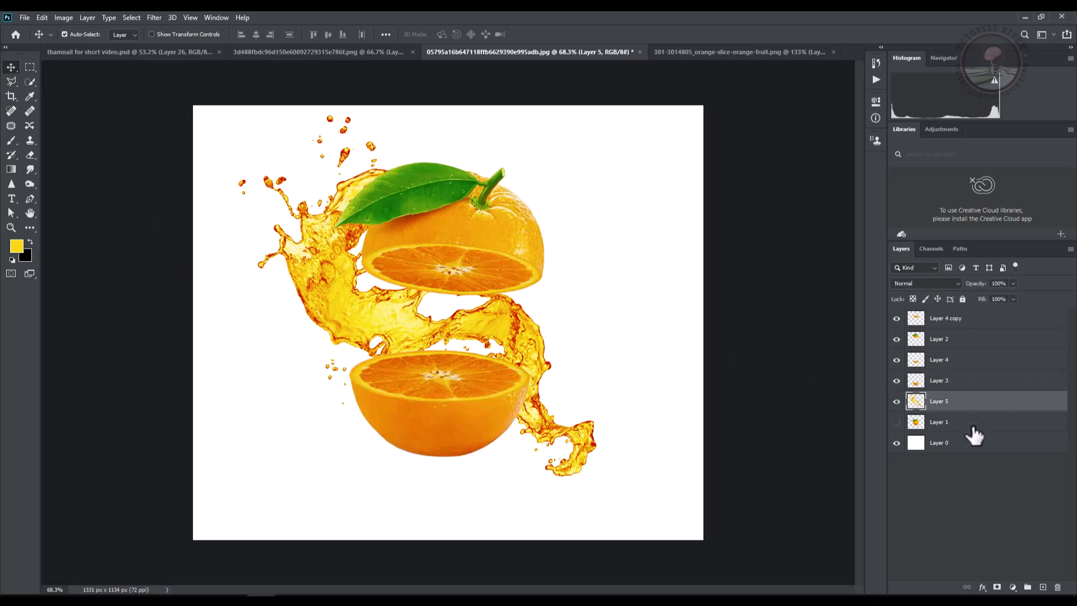
left_click(1042, 587)
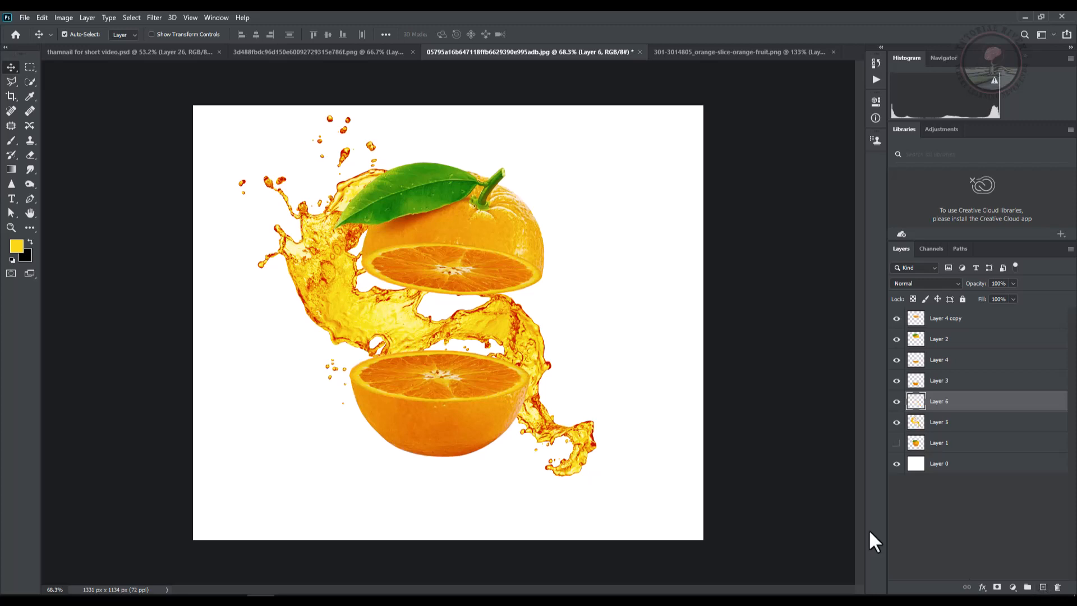
left_click(12, 139)
key("x")
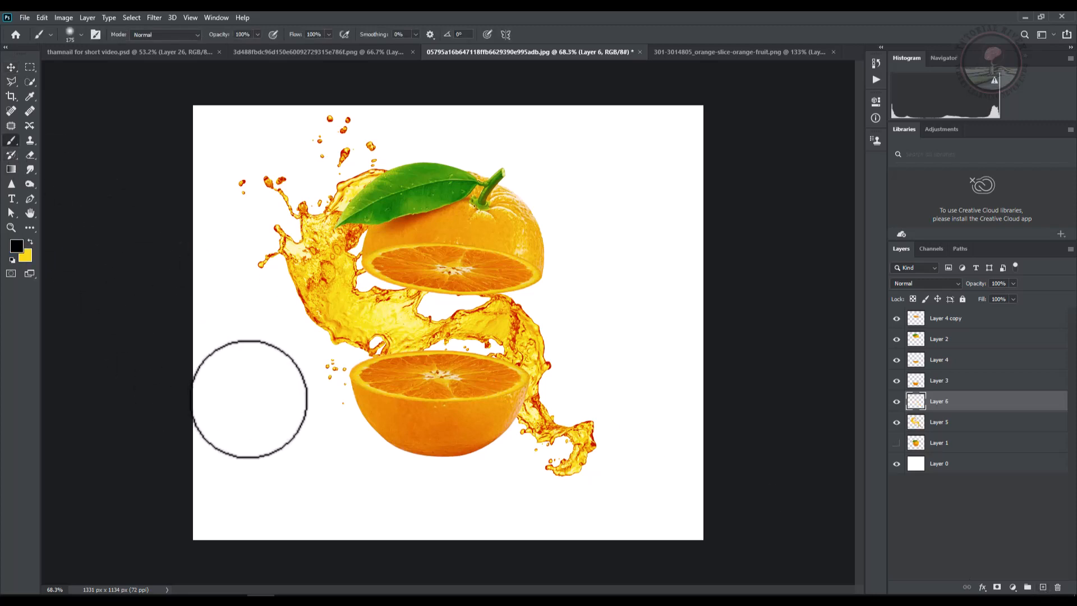
key("bracketright")
key("bracketright")
left_click(274, 425)
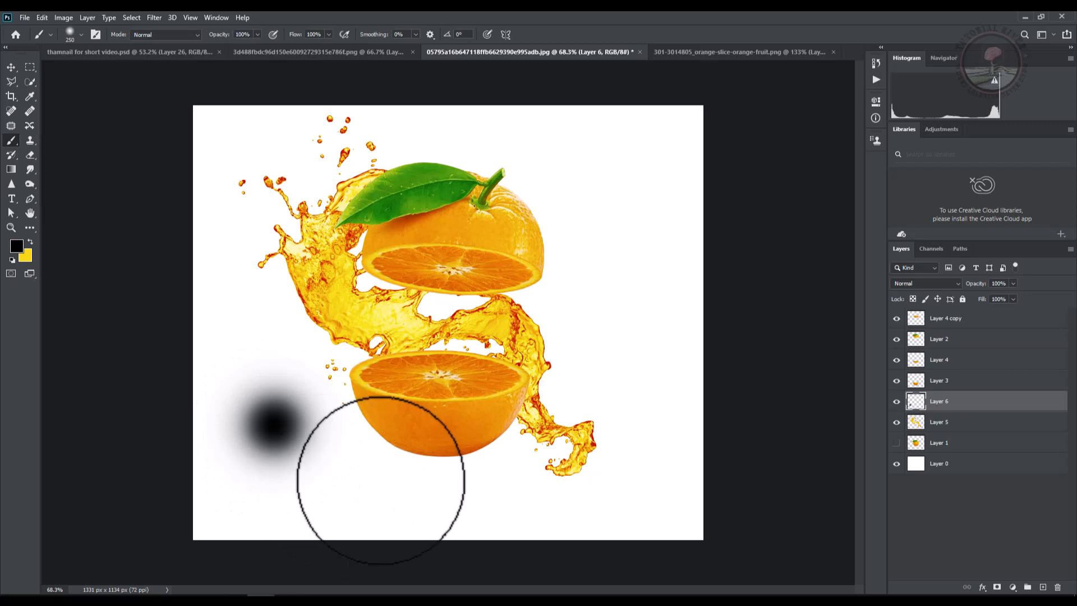
Step: Distort the black dot into a thin horizontal shadow about 7.5% of its height
key("ctrl+t")
right_click(282, 390)
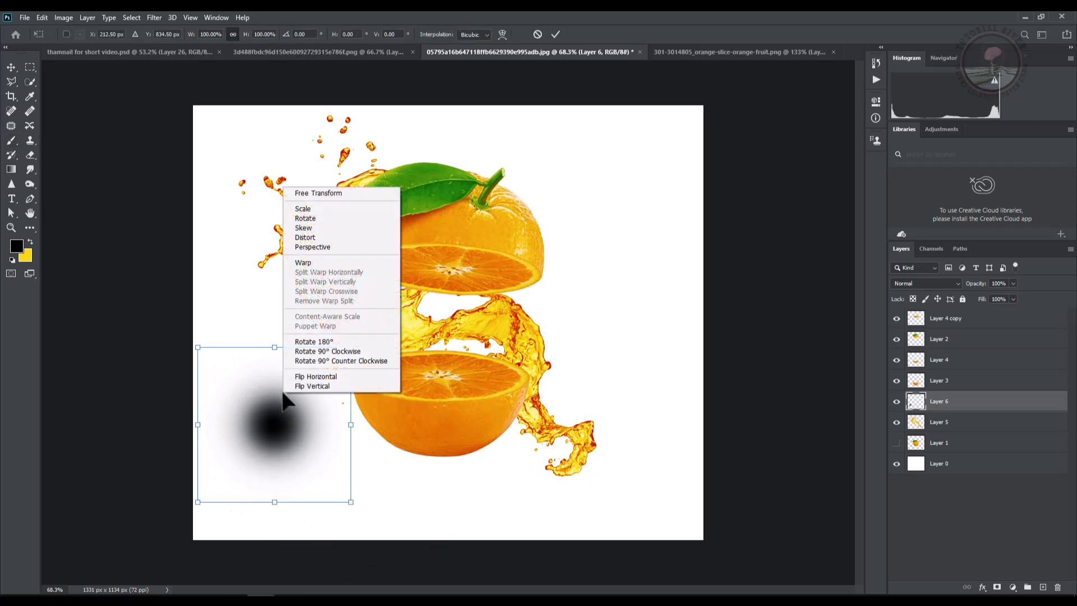
left_click(298, 238)
mouse_move(274, 348)
left_mouse_down()
mouse_move(284, 490)
mouse_move(275, 499)
left_mouse_up()
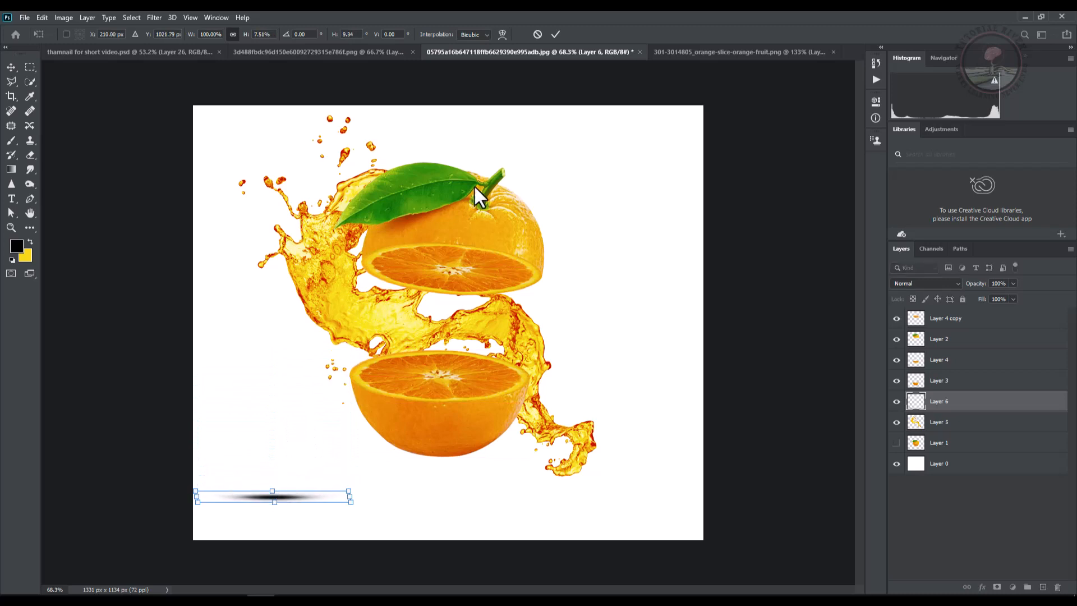
left_click(554, 34)
Step: Enlarge the thin shadow to about 226% and center it just beneath the lower orange half
key("ctrl+t")
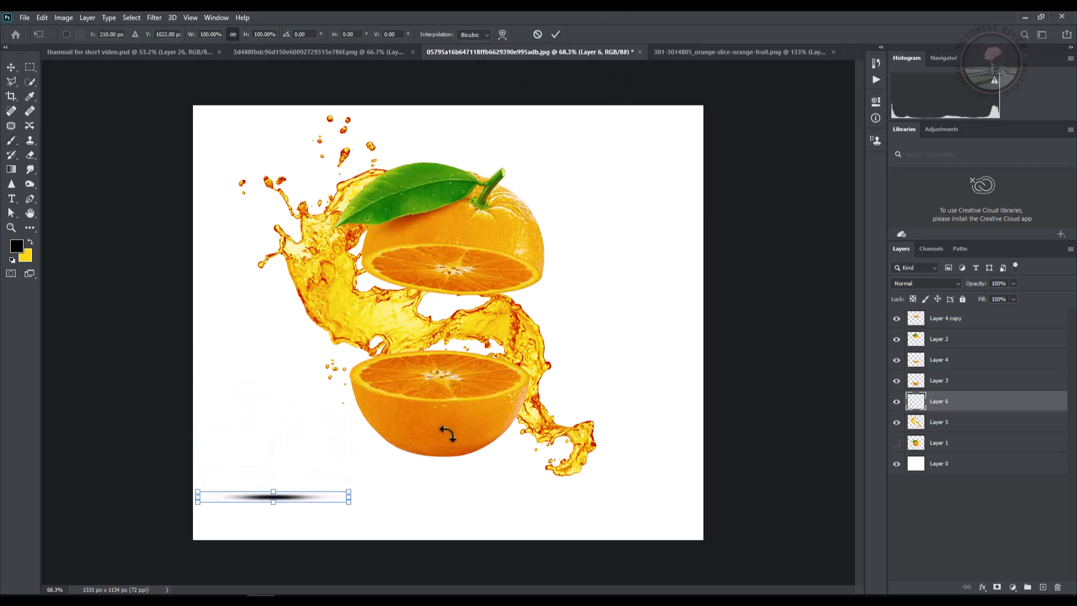
left_click_drag(348, 497, 530, 471)
scroll(488, 462, "up", 1)
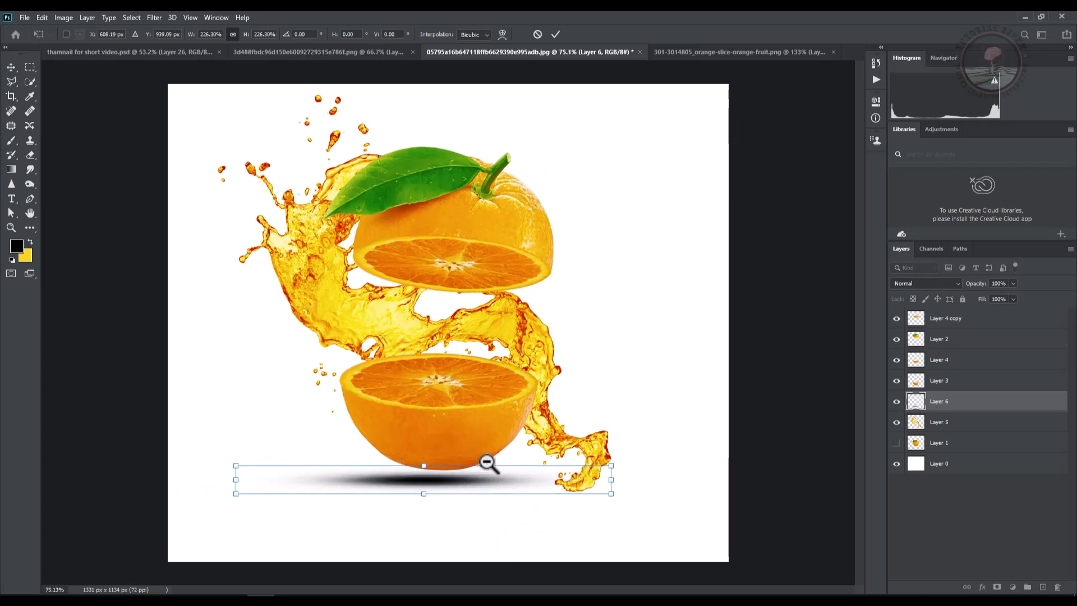
key("Down")
key("Down")
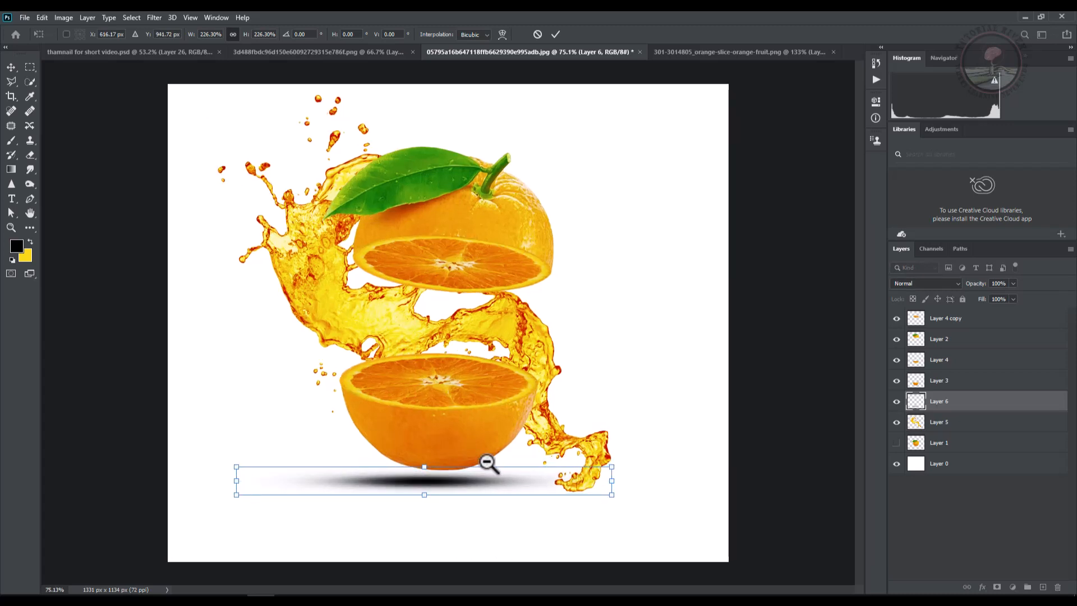
key("Right")
key("Right")
key("Right")
key("Right")
key("Right")
key("Right")
key("Right")
key("Right")
key("Right")
key("Right")
key("Right")
key("Right")
key("Right")
key("Down")
key("Down")
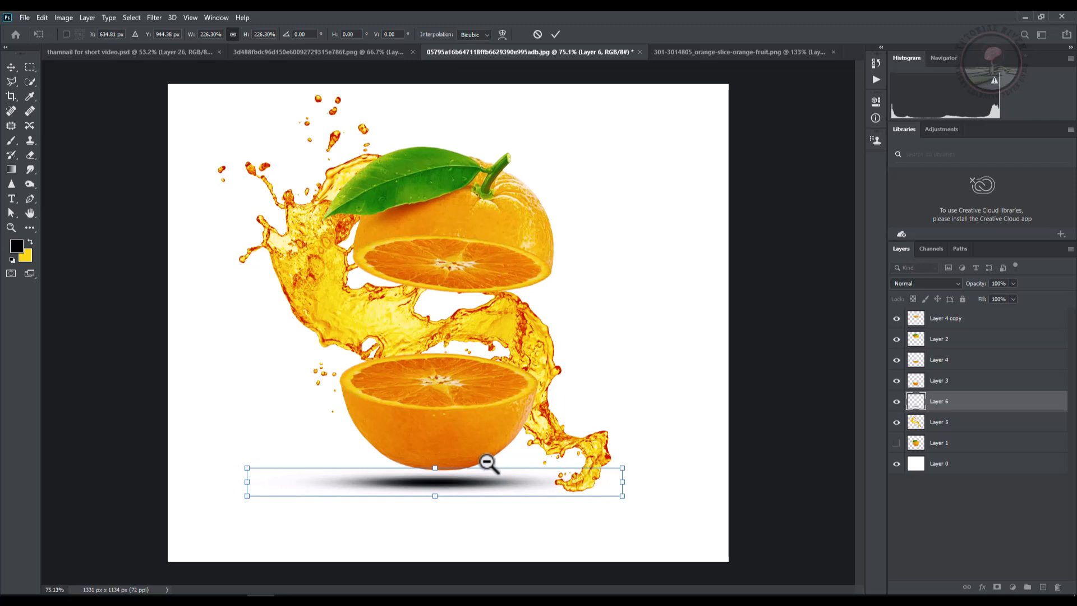
key("b")
left_click(556, 34)
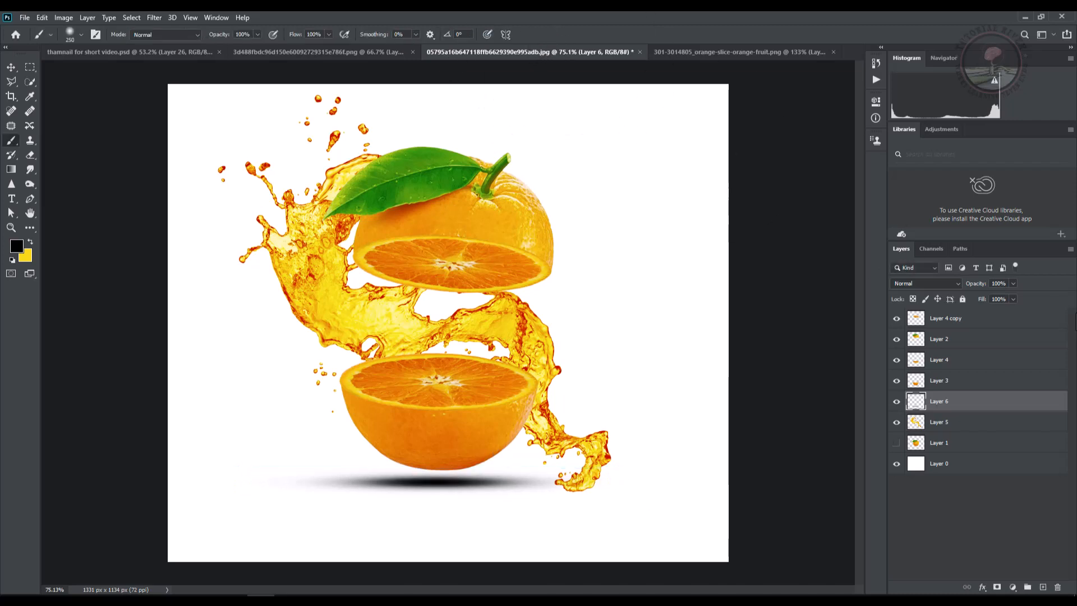
Step: Reduce the shadow layer's opacity to 61%
left_click(1013, 284)
mouse_move(996, 297)
left_mouse_down()
mouse_move(983, 296)
mouse_move(992, 296)
left_mouse_up()
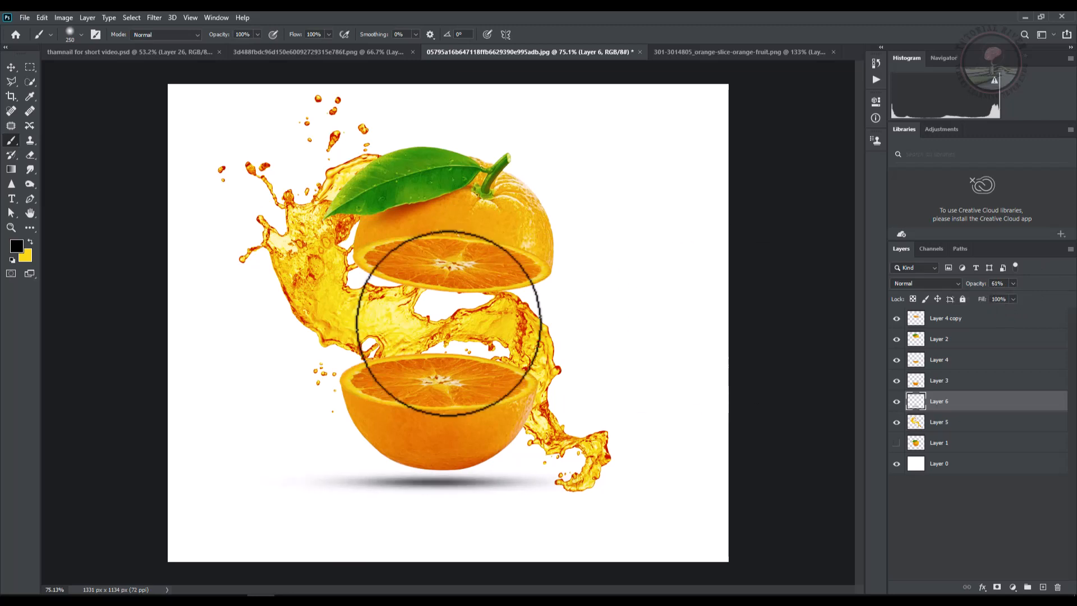
scroll(342, 293, "down", 6)
scroll(343, 293, "up", 4)
scroll(348, 301, "up", 1)
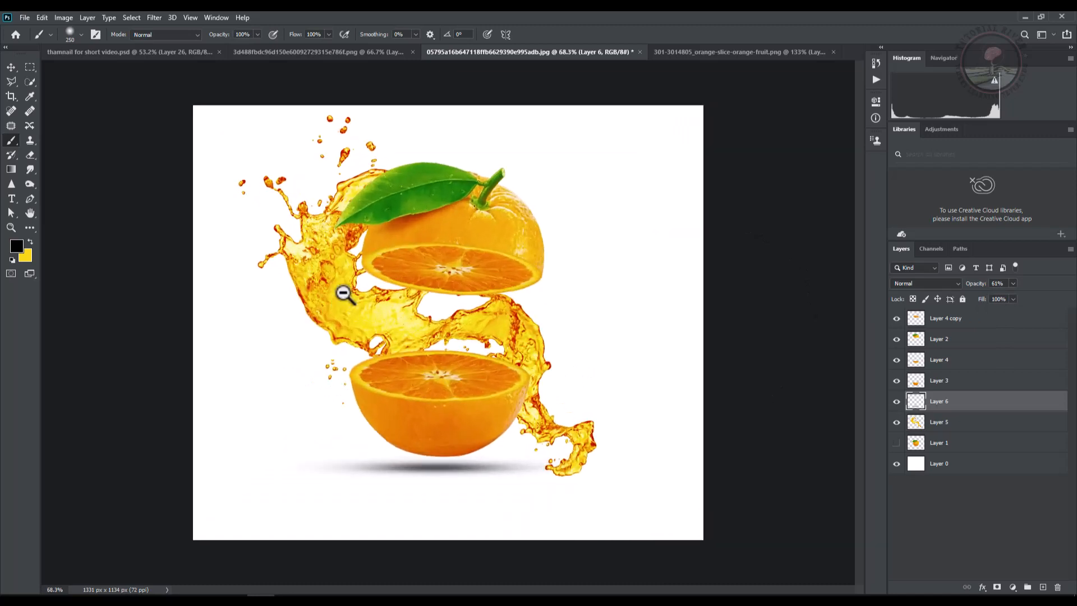
Step: Group the slice faces, both orange halves, the shadow and the splash, leaving out the original orange and the background
left_click(969, 315)
left_click(959, 339, "shift")
left_click(953, 360, "shift")
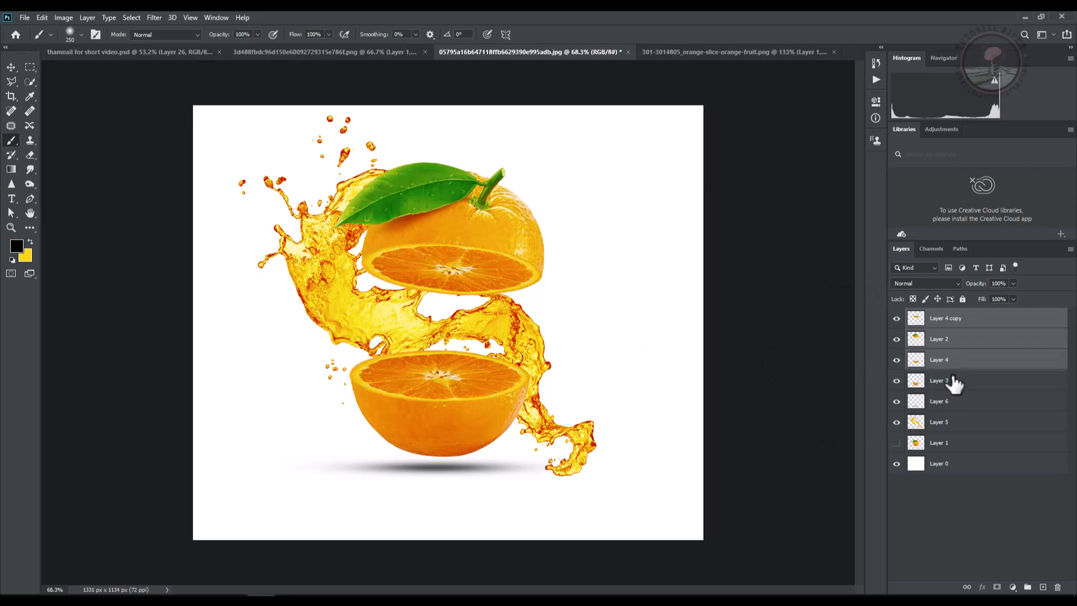
left_click(951, 379, "shift")
left_click(952, 401, "shift")
left_click(951, 420, "shift")
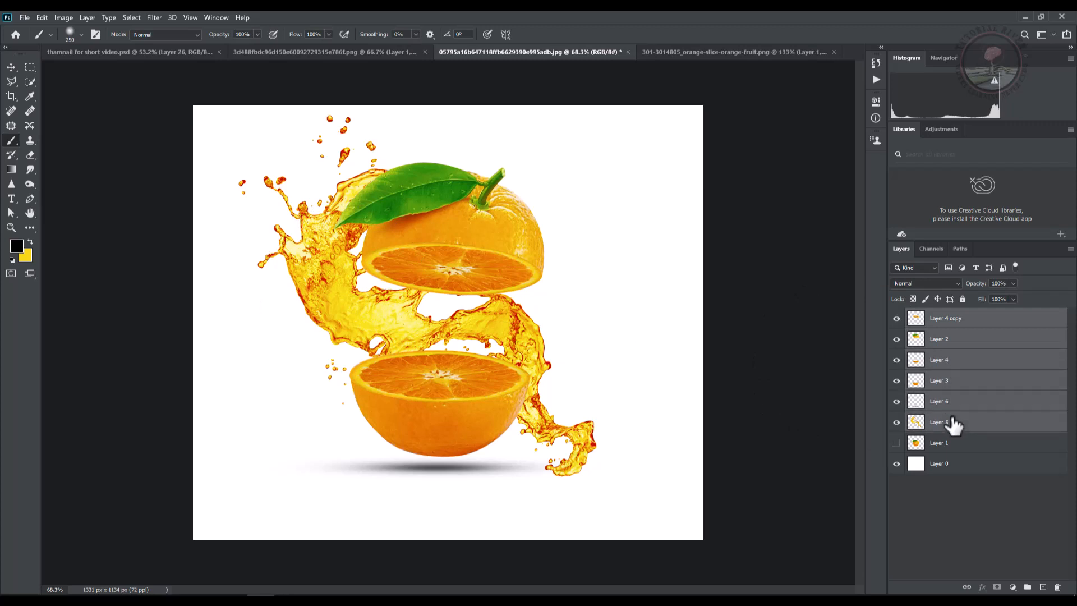
key("ctrl+g")
Step: Show the original orange layer and toggle the group's visibility to compare the composite with the original
left_click(896, 333)
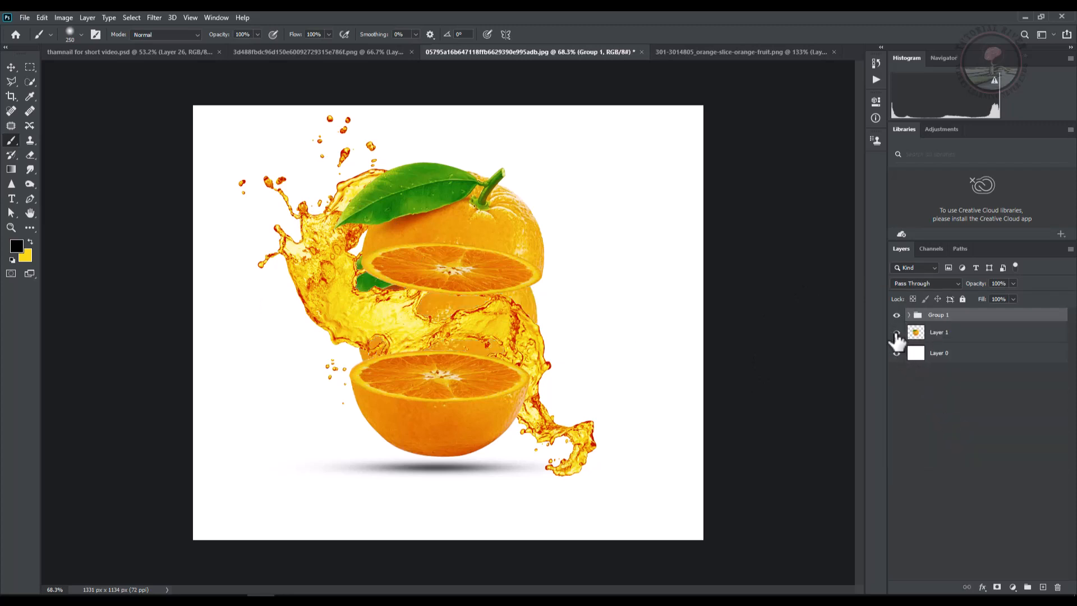
left_click(896, 315)
left_click(896, 315)
left_click(896, 315)
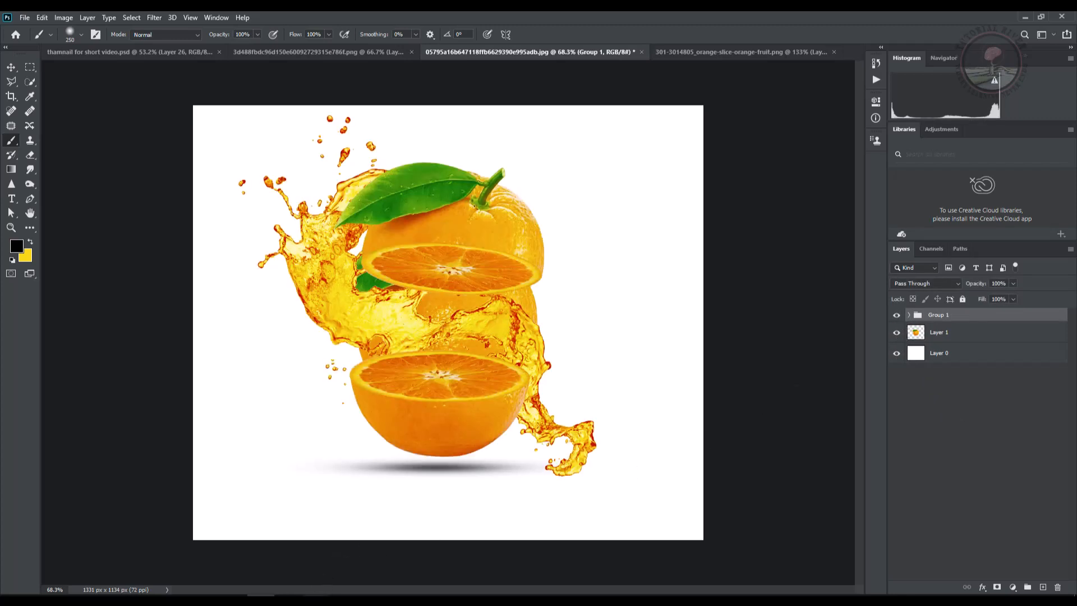